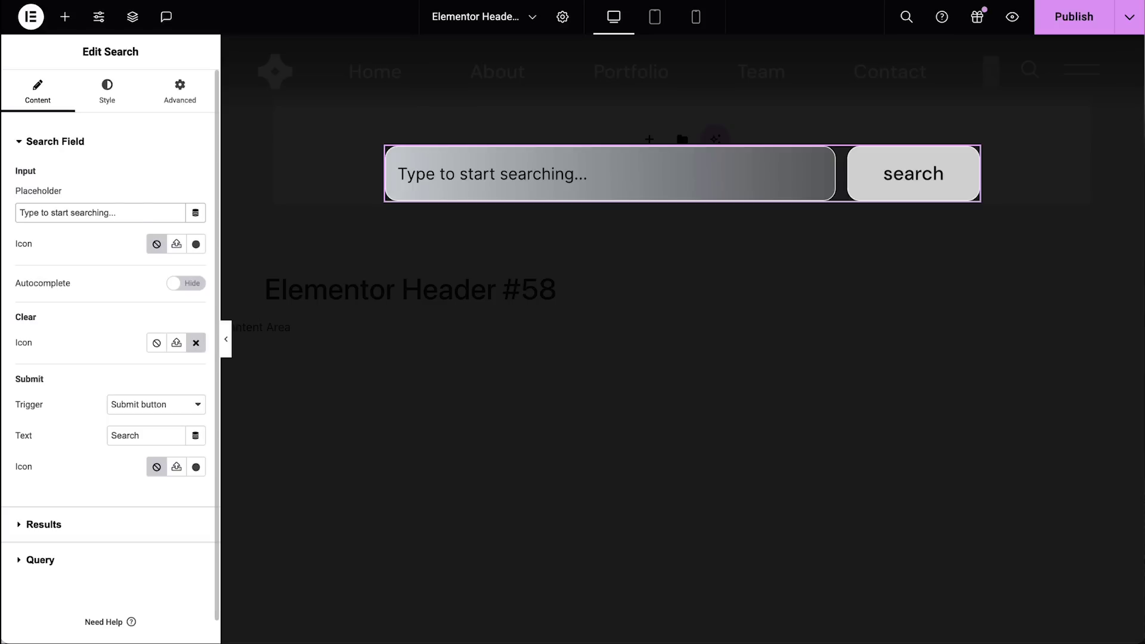
Step: Set the placeholder to 'Search for our projects and case studies...' with a Times circle clear icon
{"action": "triple_click", "coordinate": [100, 213]}
{"action": "type", "text": "Search for our projects and case studie"}
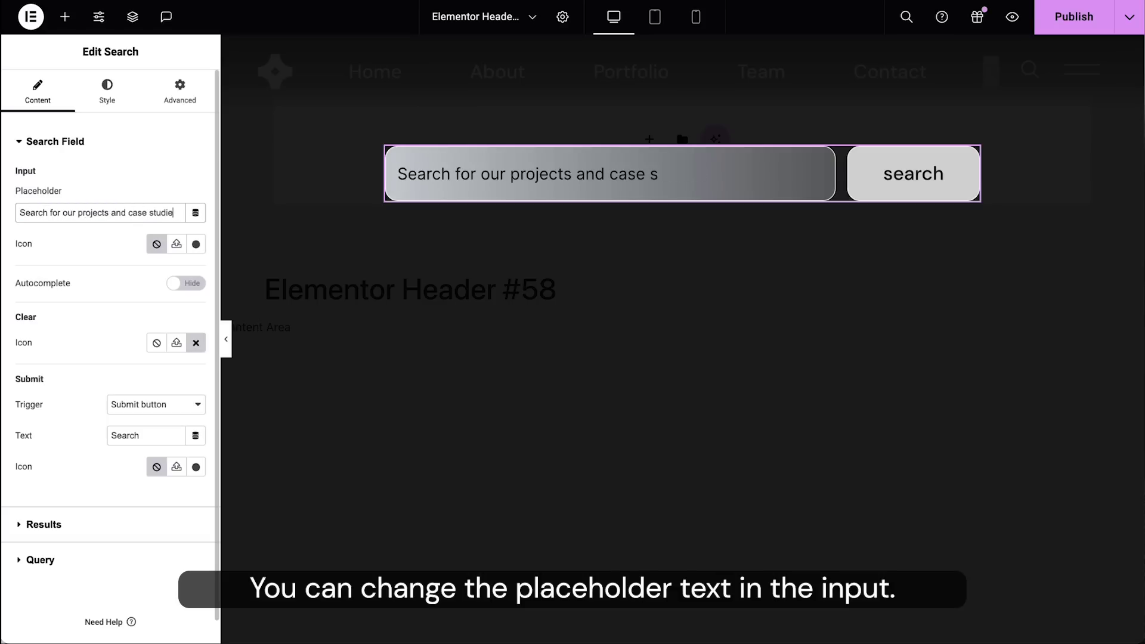
{"action": "type", "text": "s..."}
{"action": "left_click", "coordinate": [196, 342]}
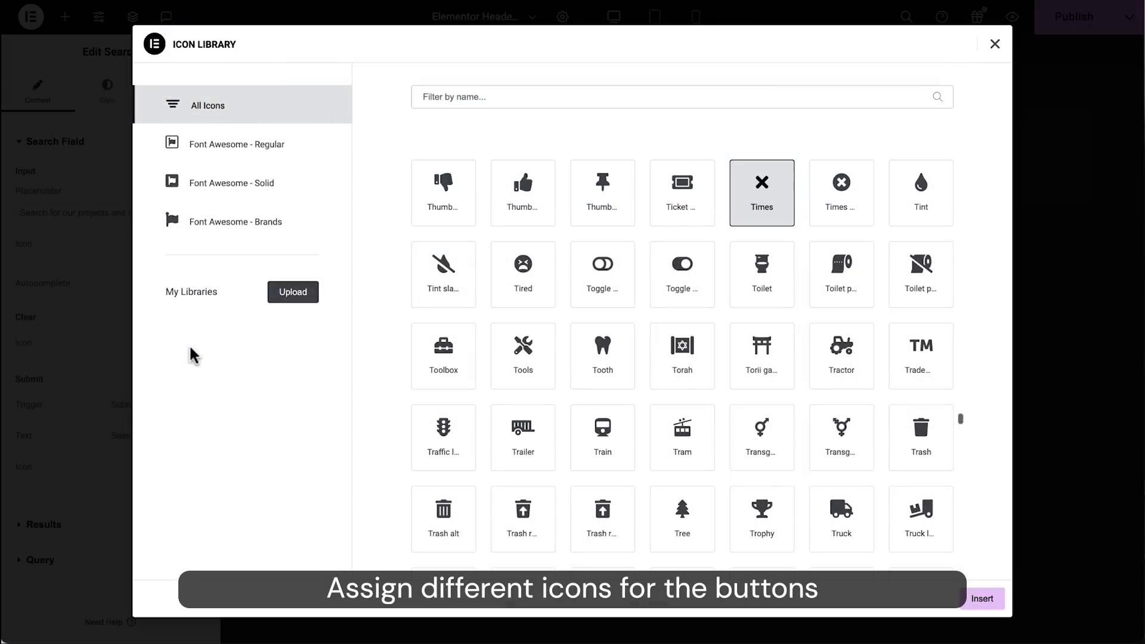
{"action": "left_click", "coordinate": [829, 210]}
{"action": "left_click", "coordinate": [995, 606]}
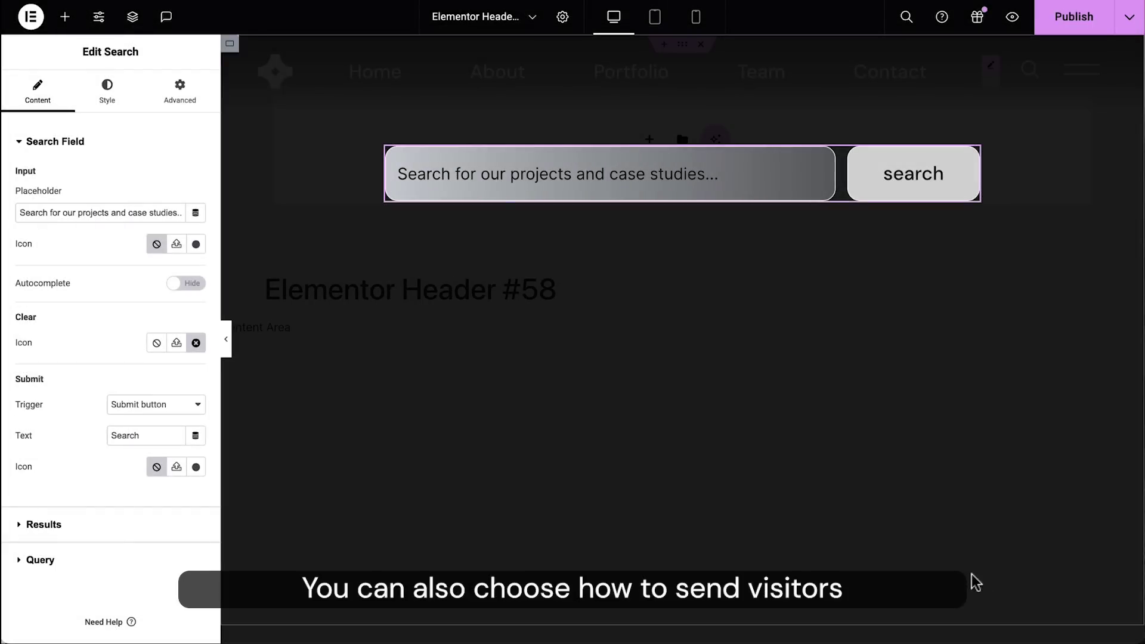
Step: Set the submit trigger to Both (Enter or button), then reach the Style background colour
{"action": "left_click", "coordinate": [179, 411]}
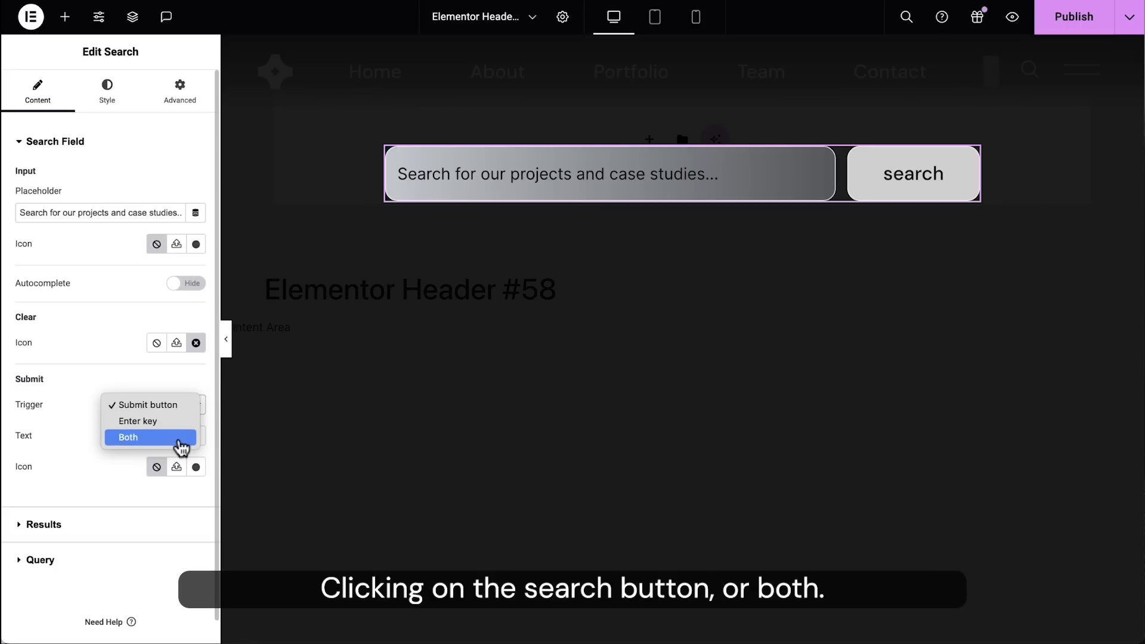
{"action": "left_click", "coordinate": [180, 438]}
{"action": "left_click", "coordinate": [107, 92]}
{"action": "scroll", "coordinate": [119, 269], "scroll_direction": "down", "scroll_amount": 1}
{"action": "left_click", "coordinate": [197, 310]}
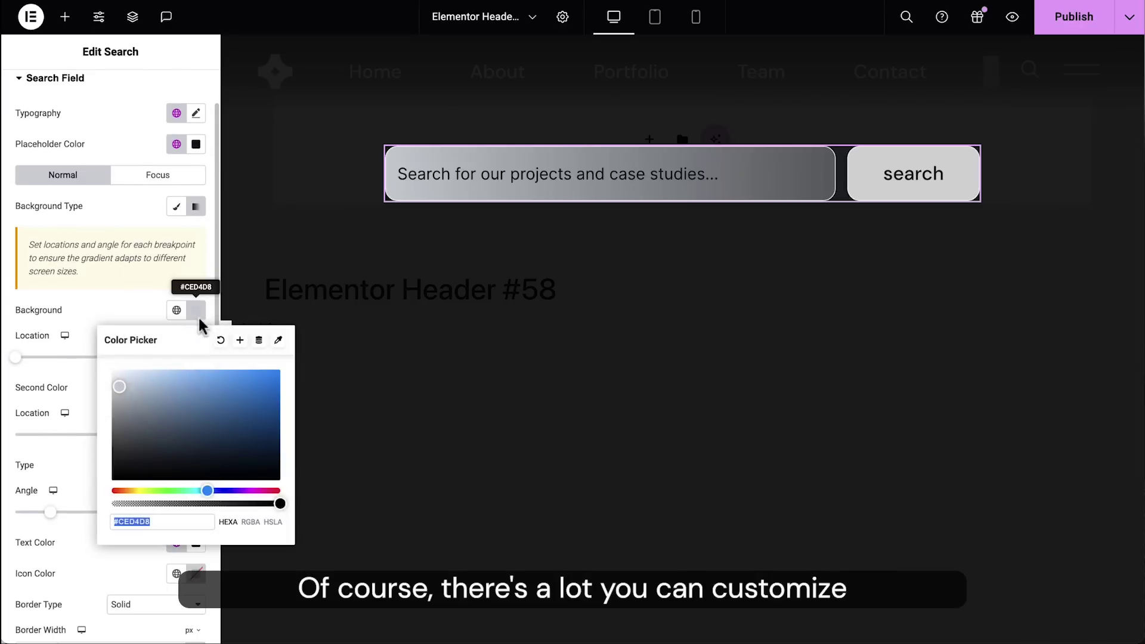
Step: Close the colour picker, leave the Search activation choice unchanged, and return to Content settings
{"action": "left_click", "coordinate": [123, 307]}
{"action": "scroll", "coordinate": [102, 536], "scroll_direction": "down", "scroll_amount": 4}
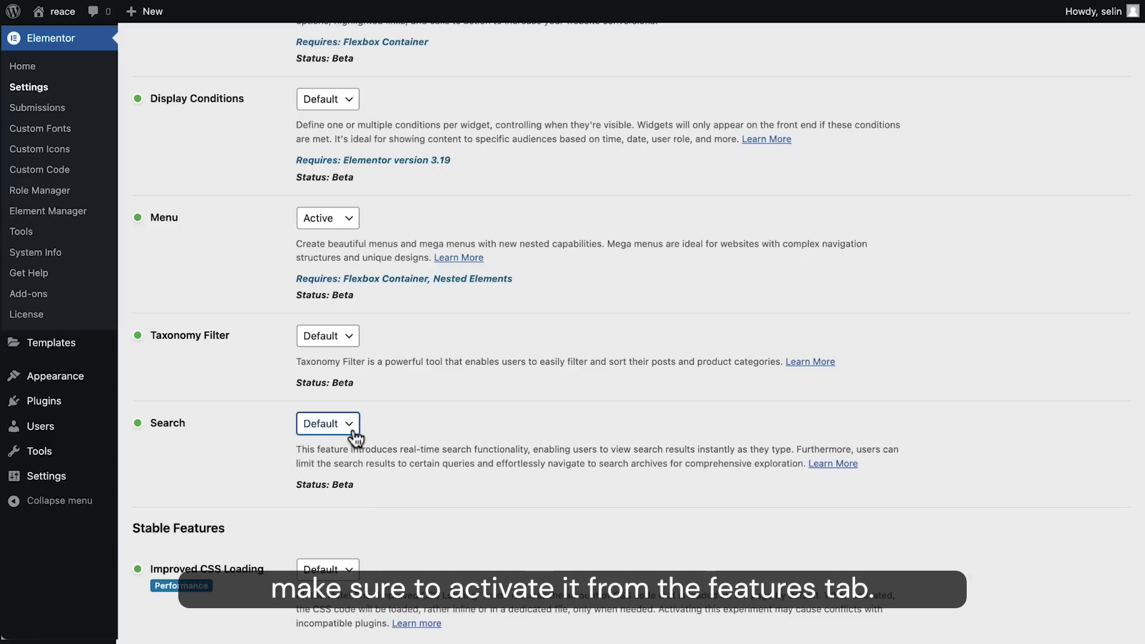
{"action": "left_click", "coordinate": [352, 436]}
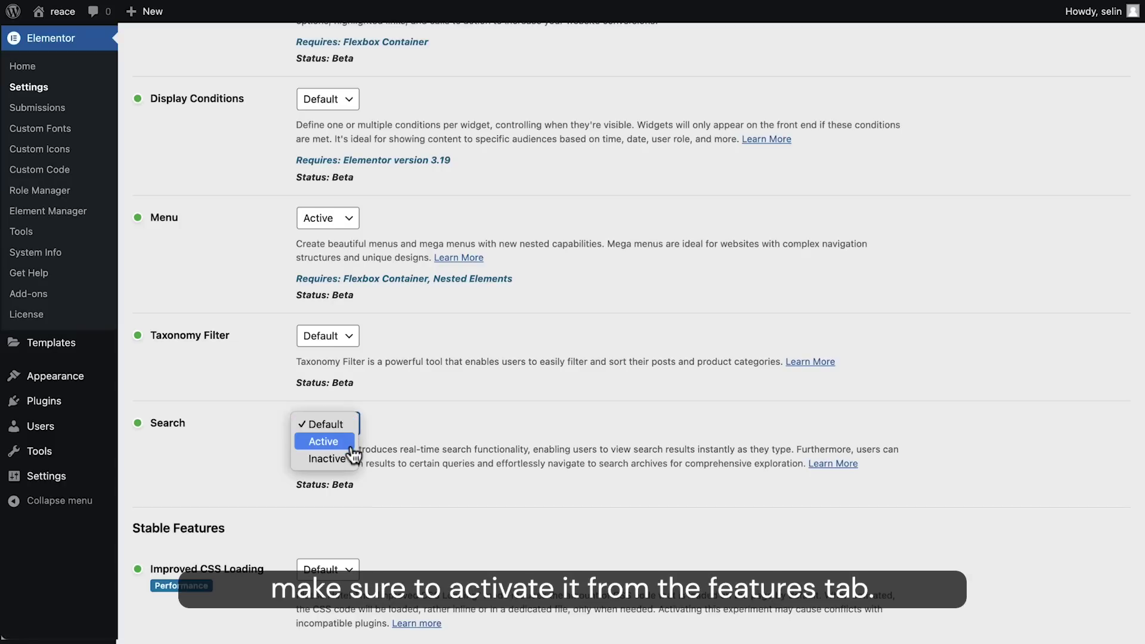
{"action": "key", "text": "Escape"}
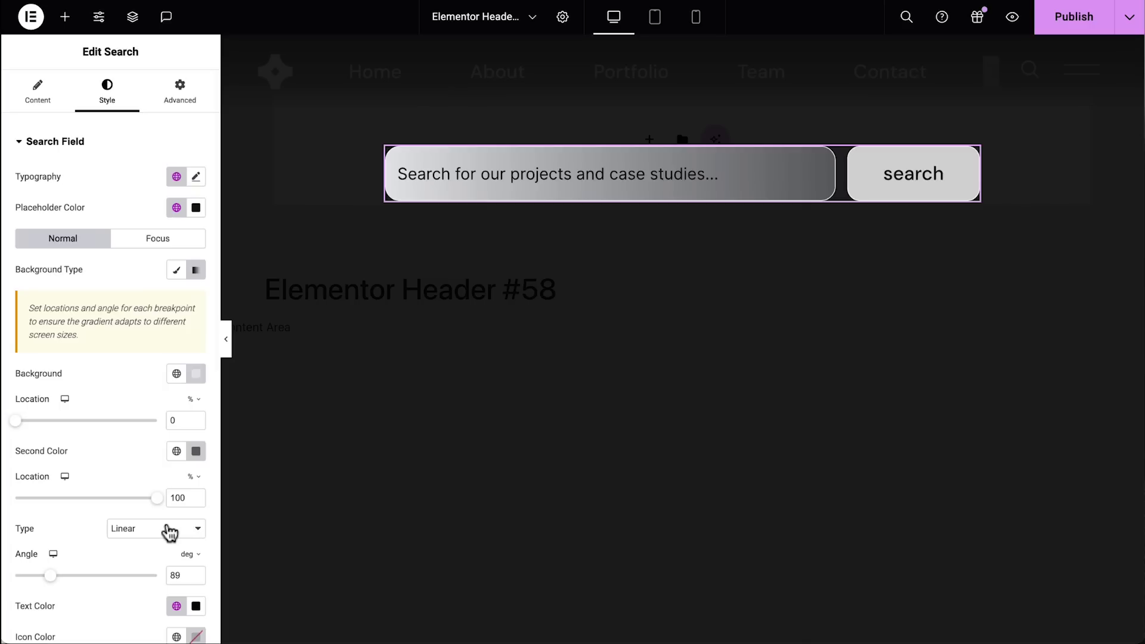
{"action": "left_click", "coordinate": [29, 95]}
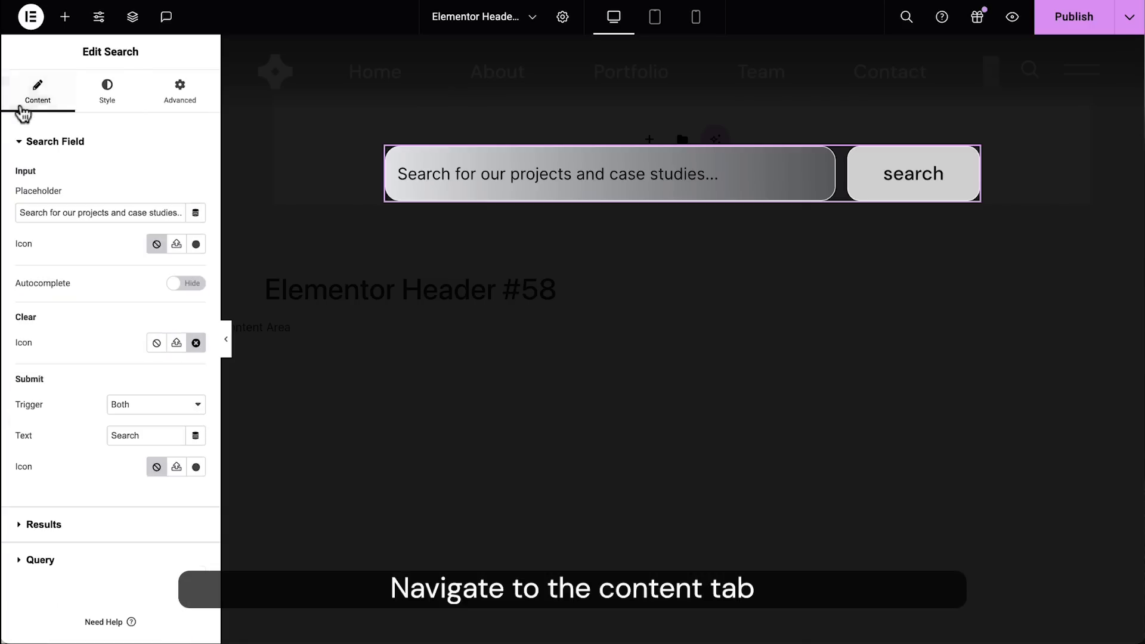
Step: Turn on Live Results using the Search Loop Item template
{"action": "left_click", "coordinate": [44, 525]}
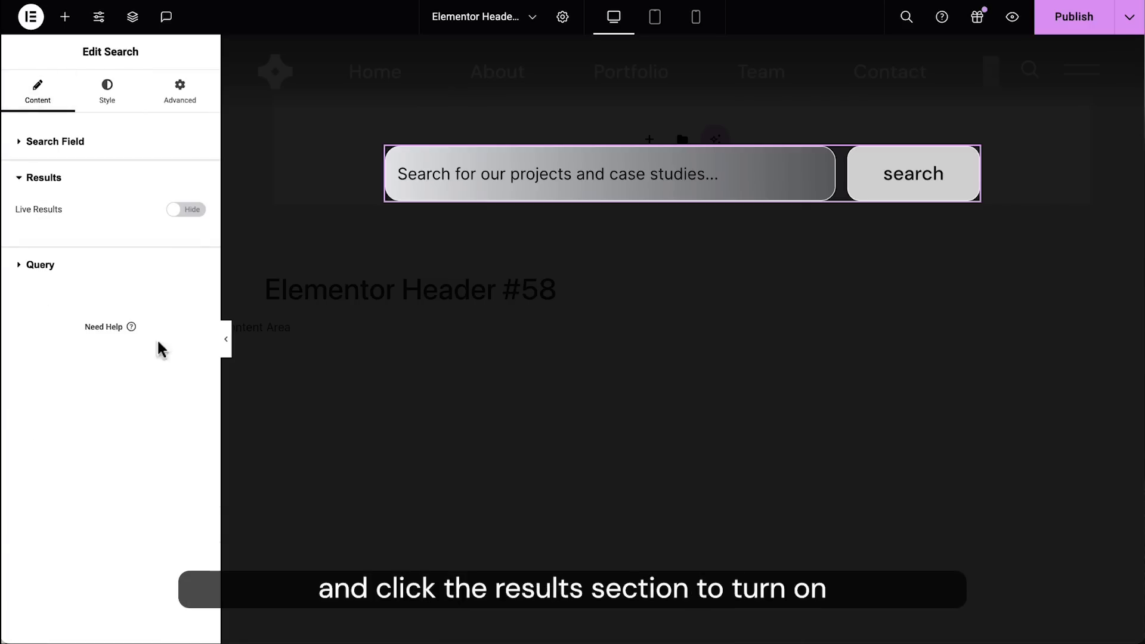
{"action": "left_click", "coordinate": [190, 210]}
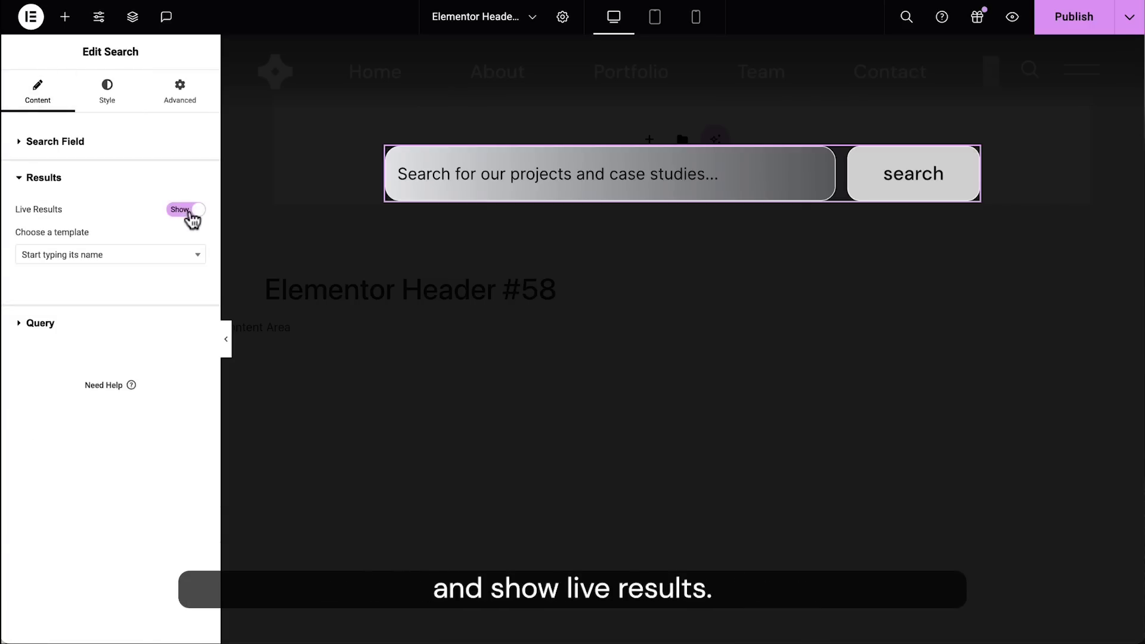
{"action": "left_click", "coordinate": [169, 262]}
{"action": "type", "text": "search"}
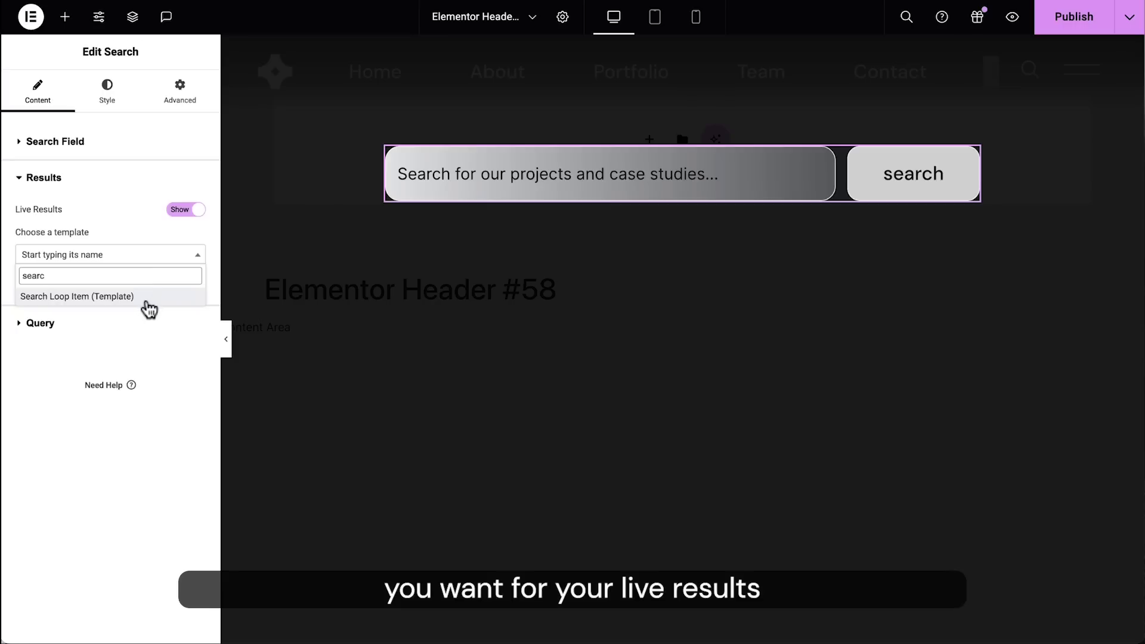
{"action": "left_click", "coordinate": [146, 298]}
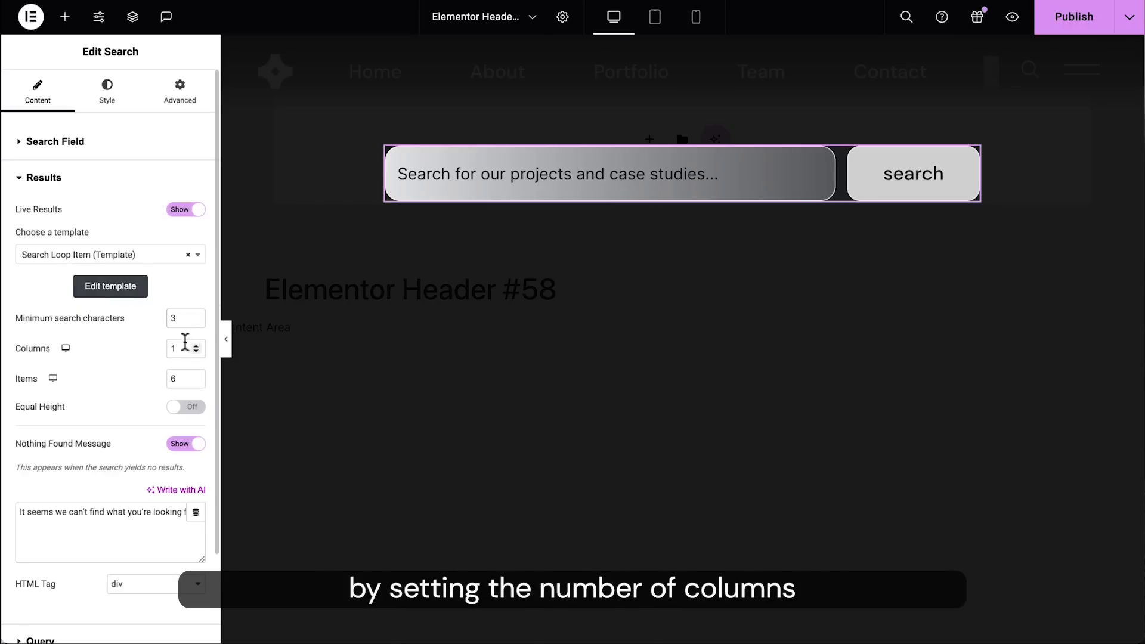
Step: Change the results item count and set the message 'No results for this search term...'
{"action": "key", "text": "BackSpace"}
{"action": "type", "text": "5"}
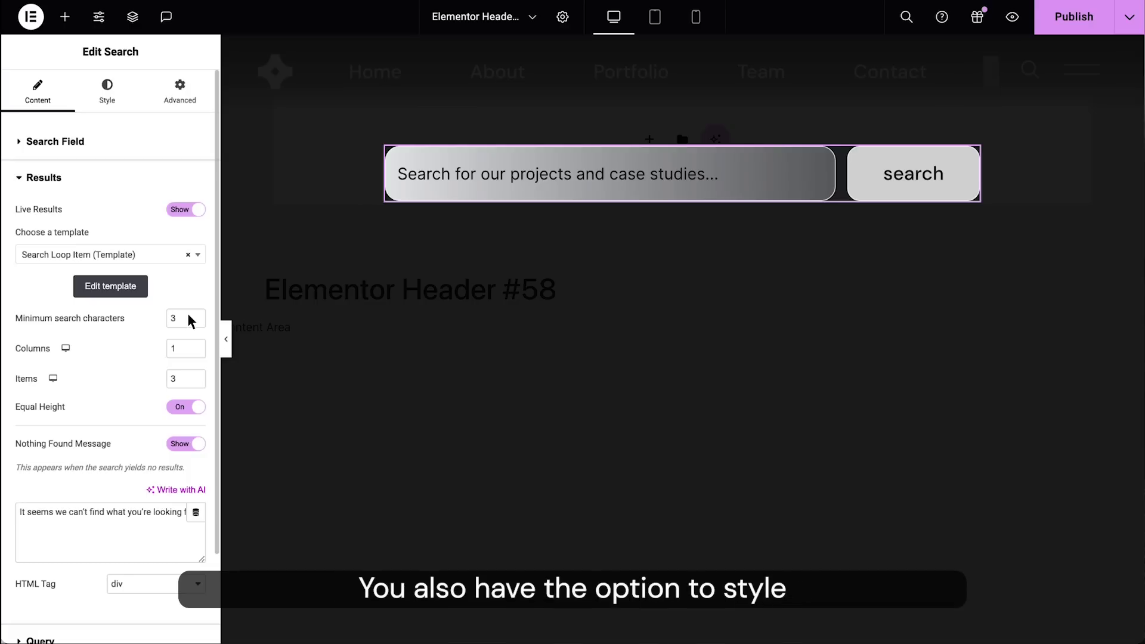
{"action": "key", "text": "ctrl+a"}
{"action": "type", "text": "No results for this sea"}
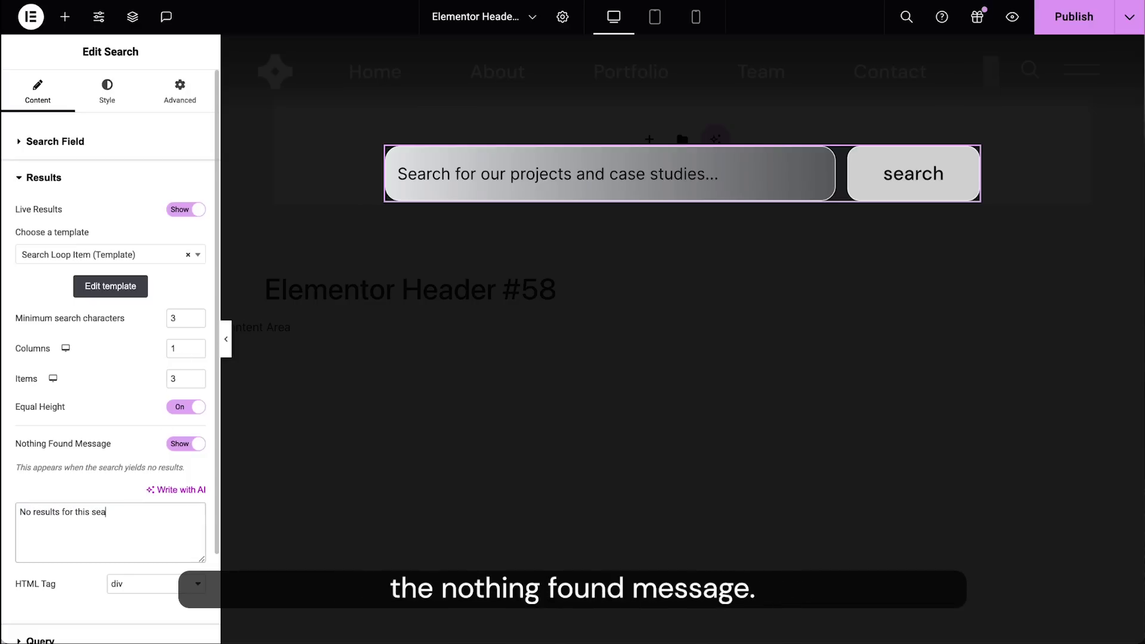
{"action": "type", "text": "rch term..."}
{"action": "scroll", "coordinate": [123, 540], "scroll_direction": "down", "scroll_amount": 3}
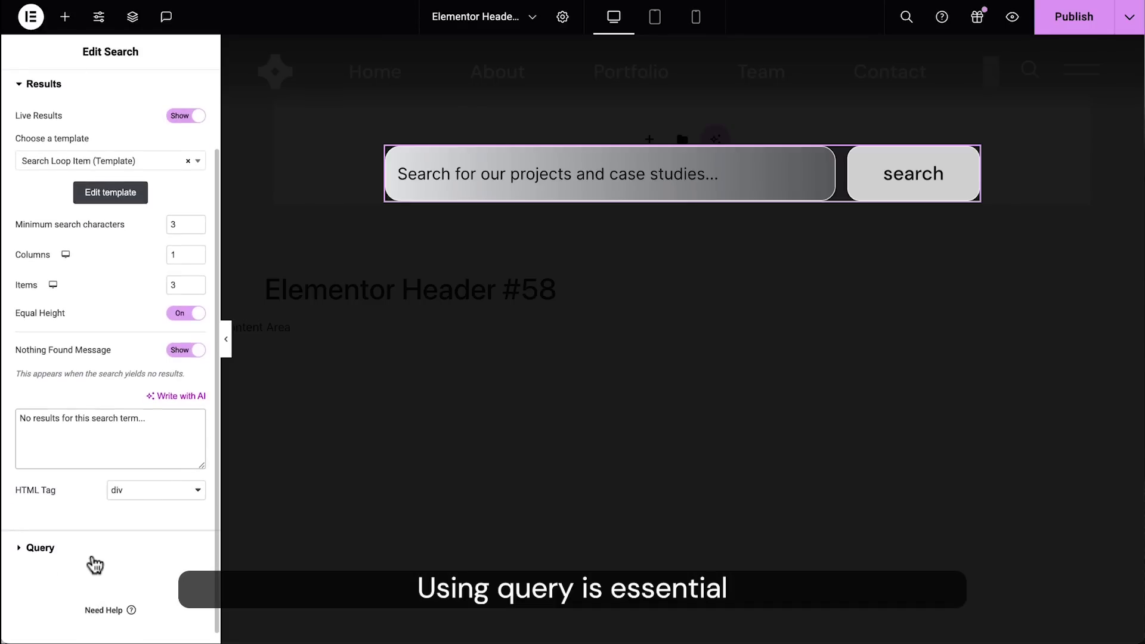
Step: Set the query source to Posts and search 'office' in a new Include By rule
{"action": "left_click", "coordinate": [90, 549]}
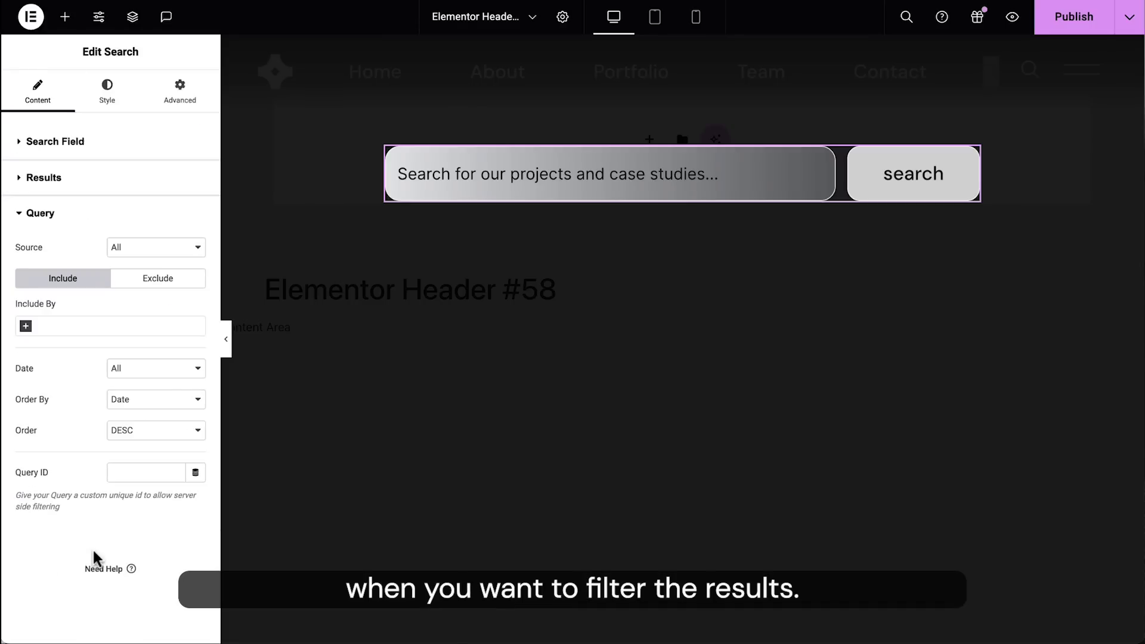
{"action": "left_click", "coordinate": [164, 247]}
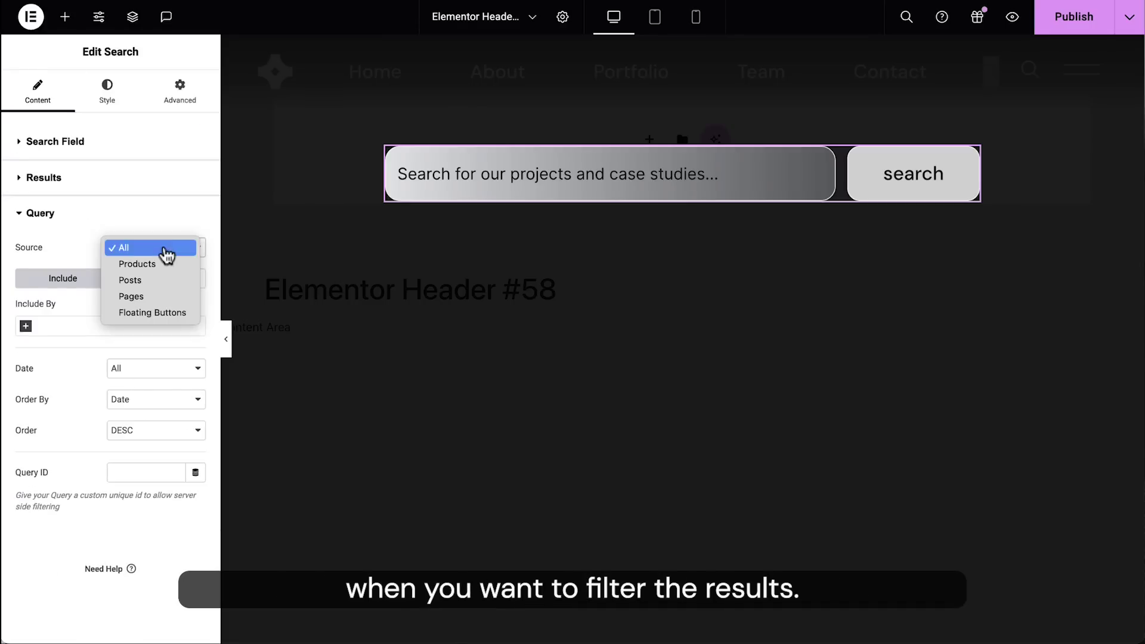
{"action": "left_click", "coordinate": [159, 284]}
{"action": "left_click", "coordinate": [26, 326]}
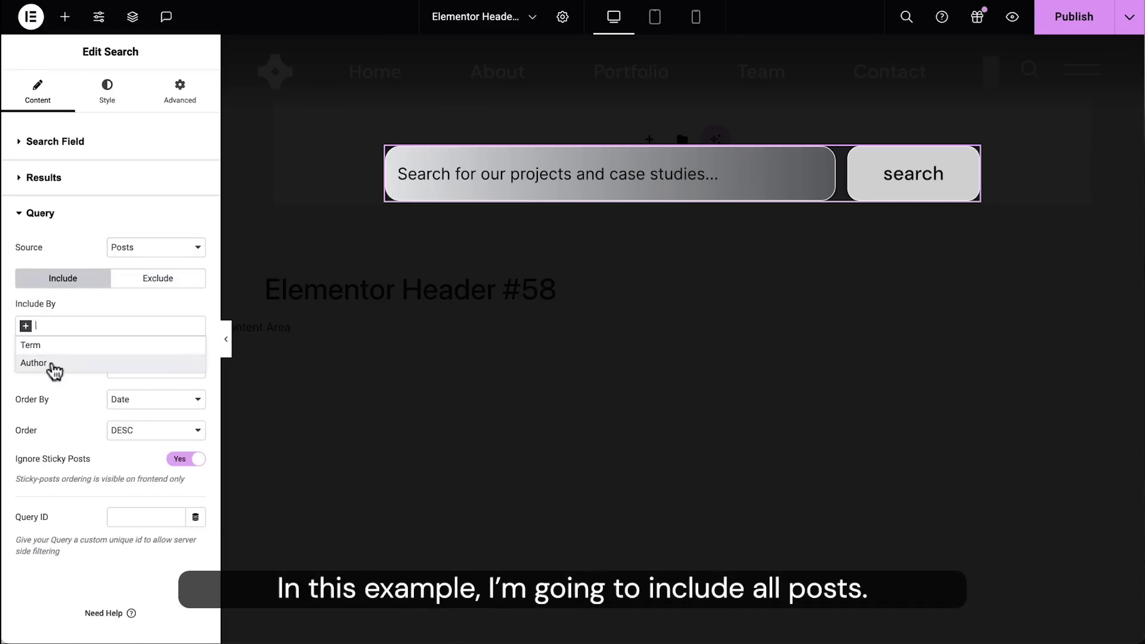
{"action": "left_click", "coordinate": [332, 284]}
{"action": "type", "text": "office"}
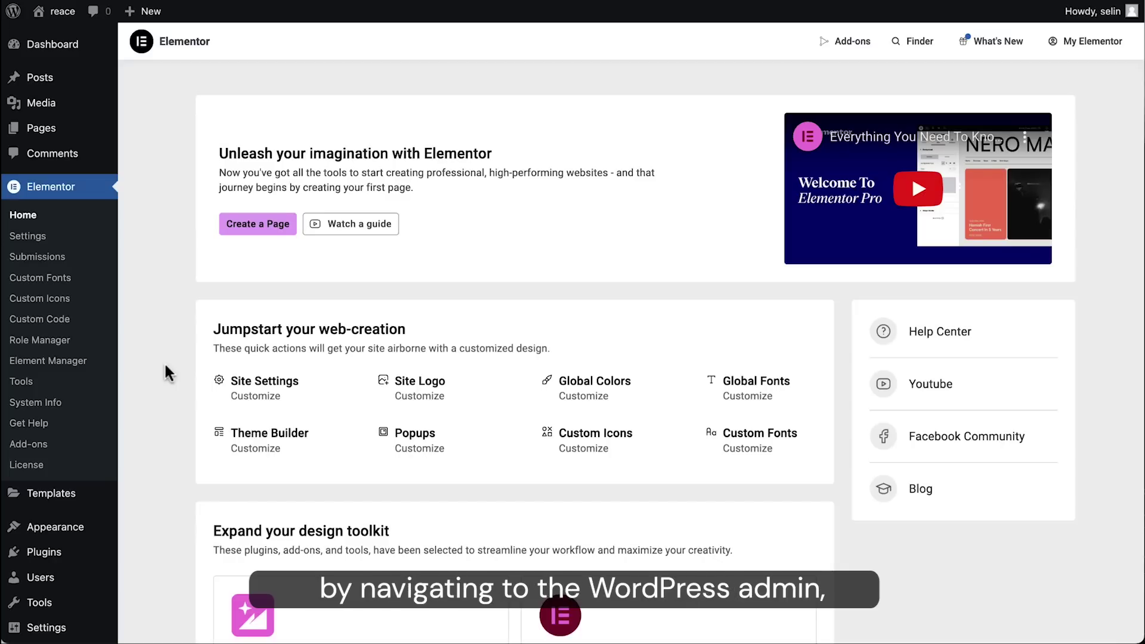
Step: Create a new floating button from the first WhatsApp chat template in the library
{"action": "mouse_move", "coordinate": [75, 508]}
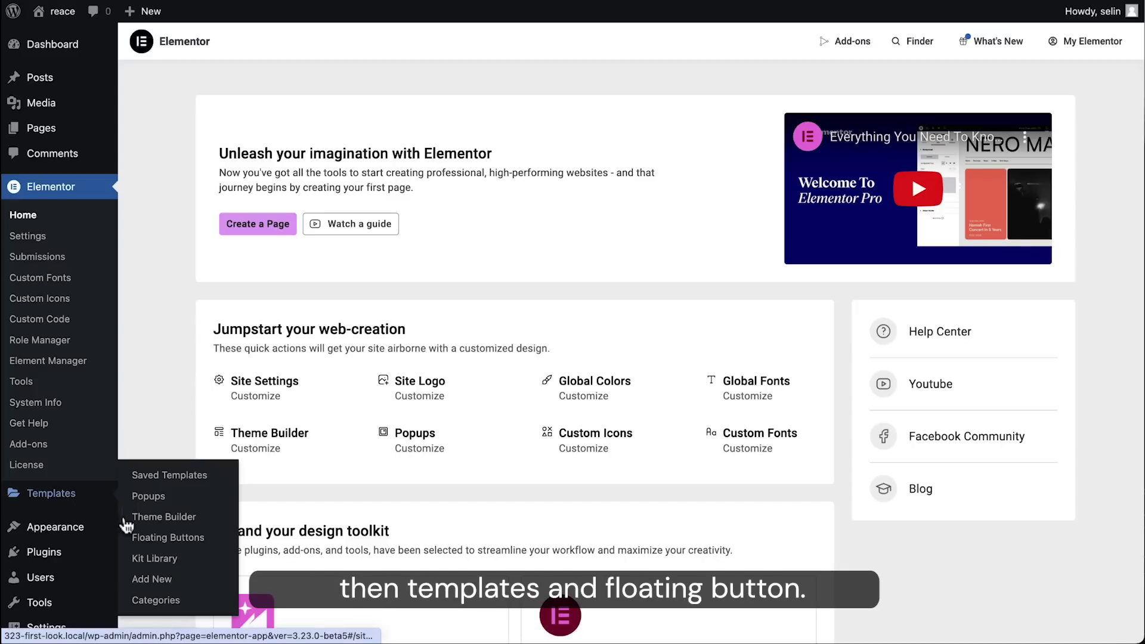
{"action": "left_click", "coordinate": [136, 539]}
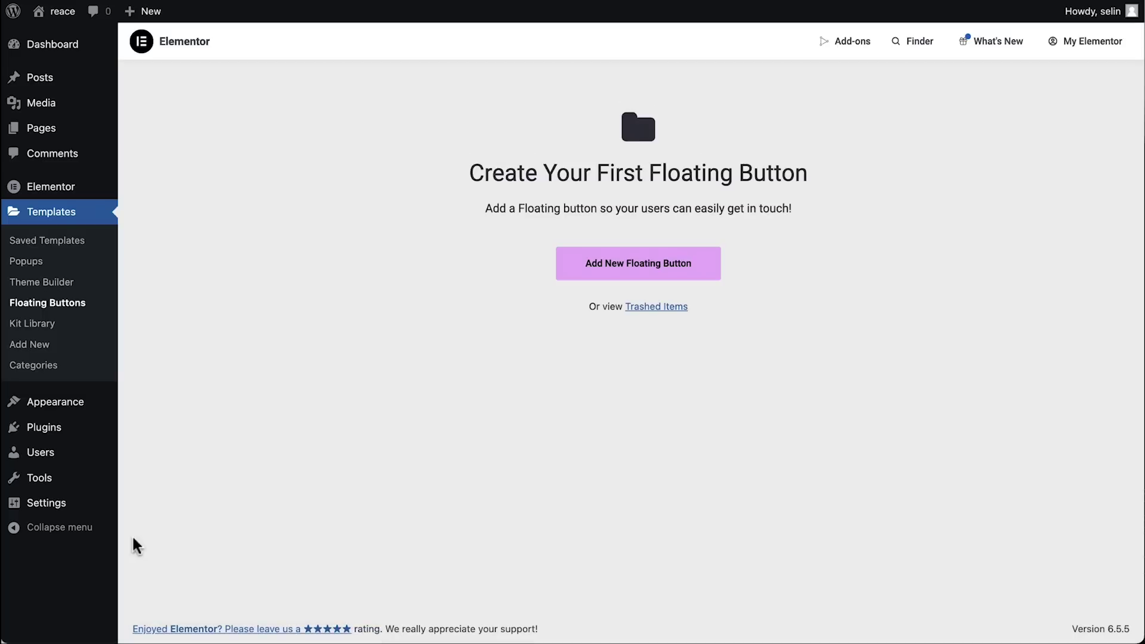
{"action": "left_click", "coordinate": [584, 285]}
{"action": "scroll", "coordinate": [1009, 258], "scroll_direction": "down", "scroll_amount": 5}
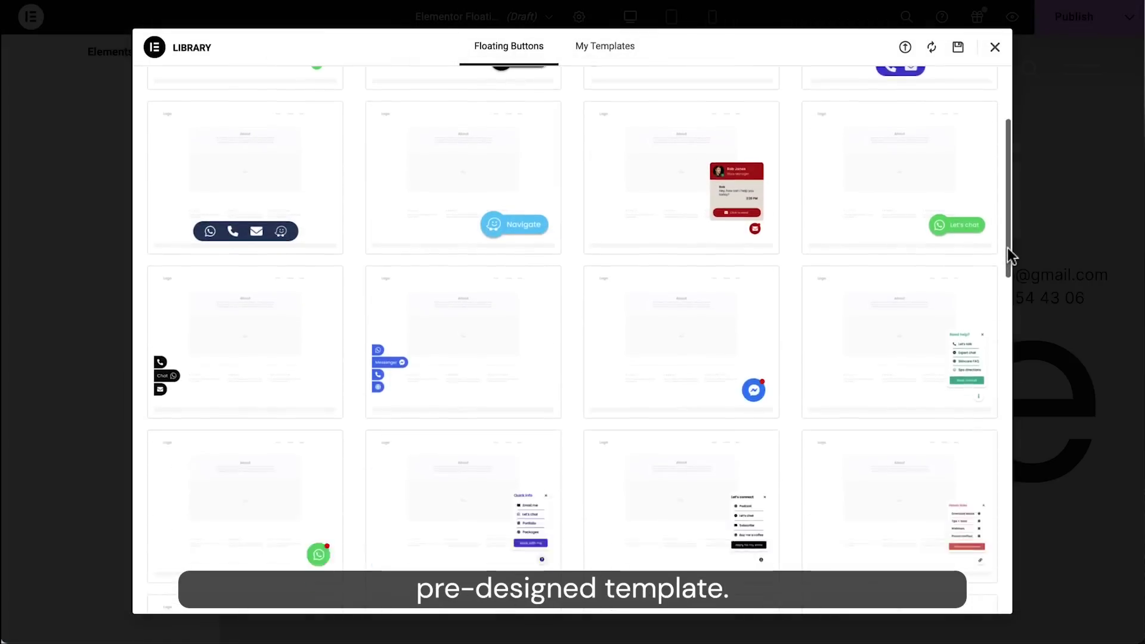
{"action": "scroll", "coordinate": [1009, 257], "scroll_direction": "down", "scroll_amount": 10}
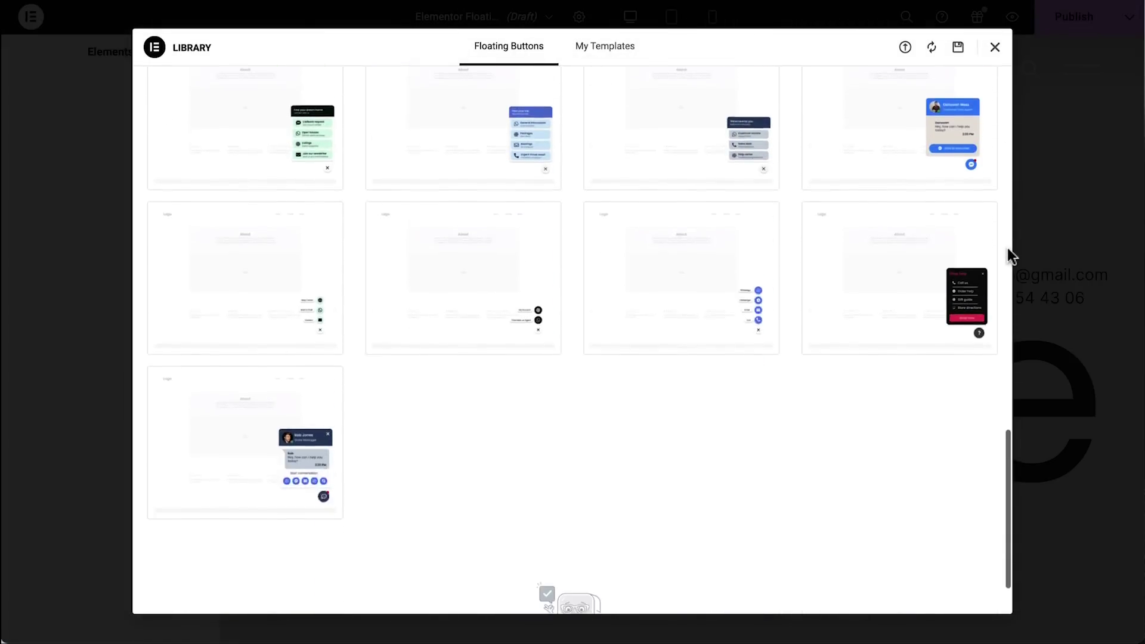
{"action": "scroll", "coordinate": [1007, 250], "scroll_direction": "up", "scroll_amount": 15}
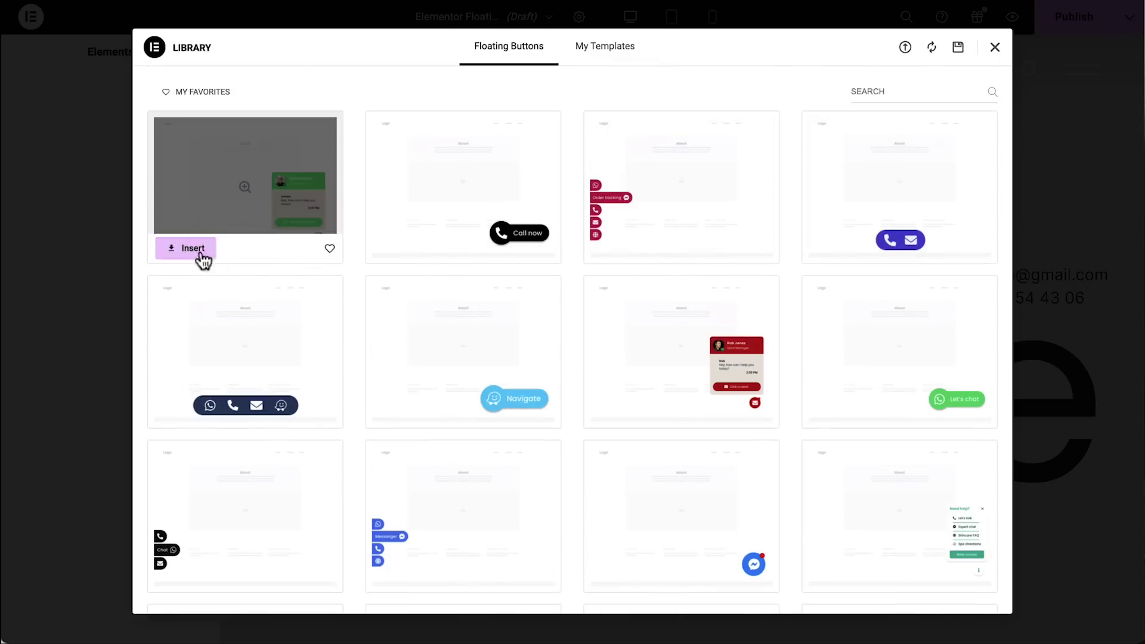
{"action": "left_click", "coordinate": [201, 253]}
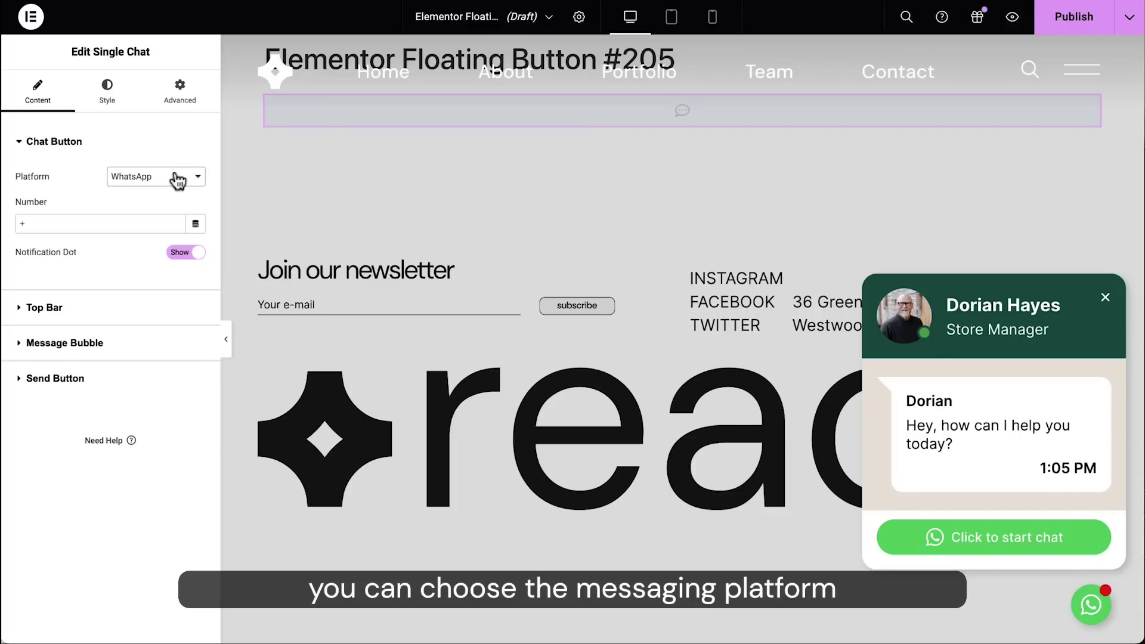
Step: Try the Messenger, Email, SMS, Viber and Skype platforms, then settle on WhatsApp
{"action": "left_click", "coordinate": [178, 179]}
{"action": "left_click", "coordinate": [178, 189]}
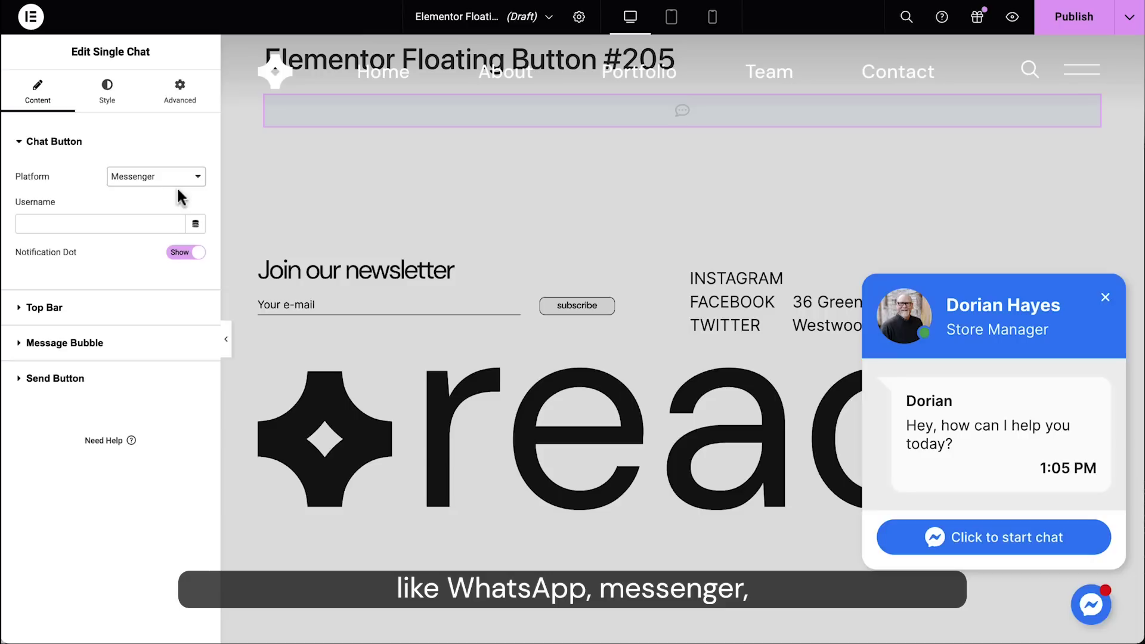
{"action": "left_click", "coordinate": [179, 182]}
{"action": "left_click", "coordinate": [181, 191]}
{"action": "left_click", "coordinate": [180, 183]}
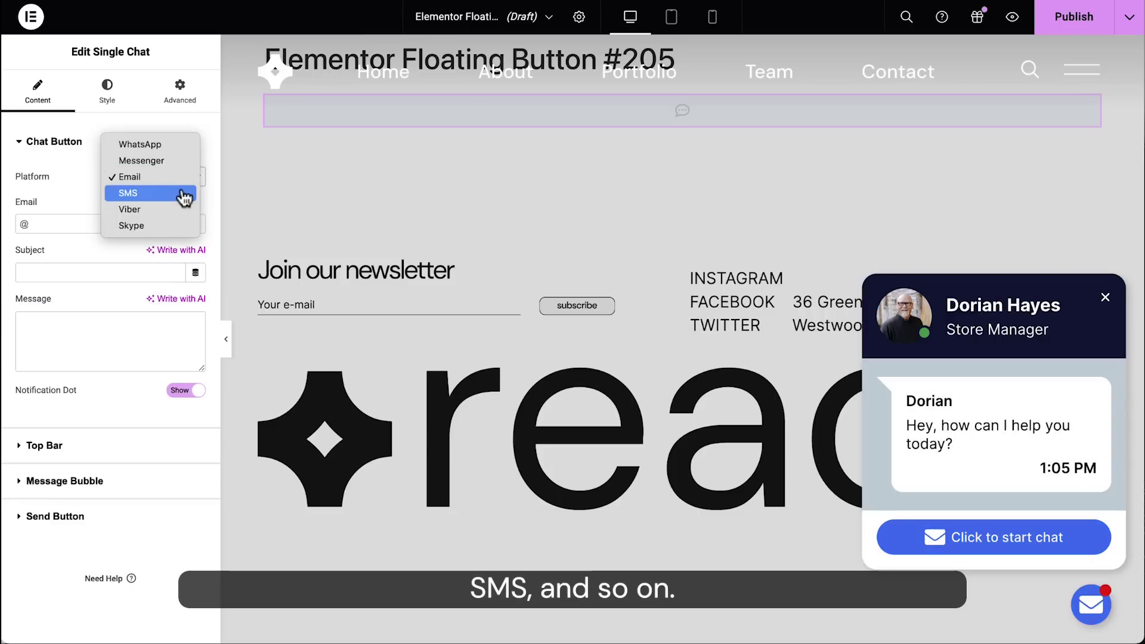
{"action": "left_click", "coordinate": [180, 190]}
{"action": "left_click", "coordinate": [183, 194]}
{"action": "left_click", "coordinate": [177, 189]}
{"action": "left_click", "coordinate": [179, 186]}
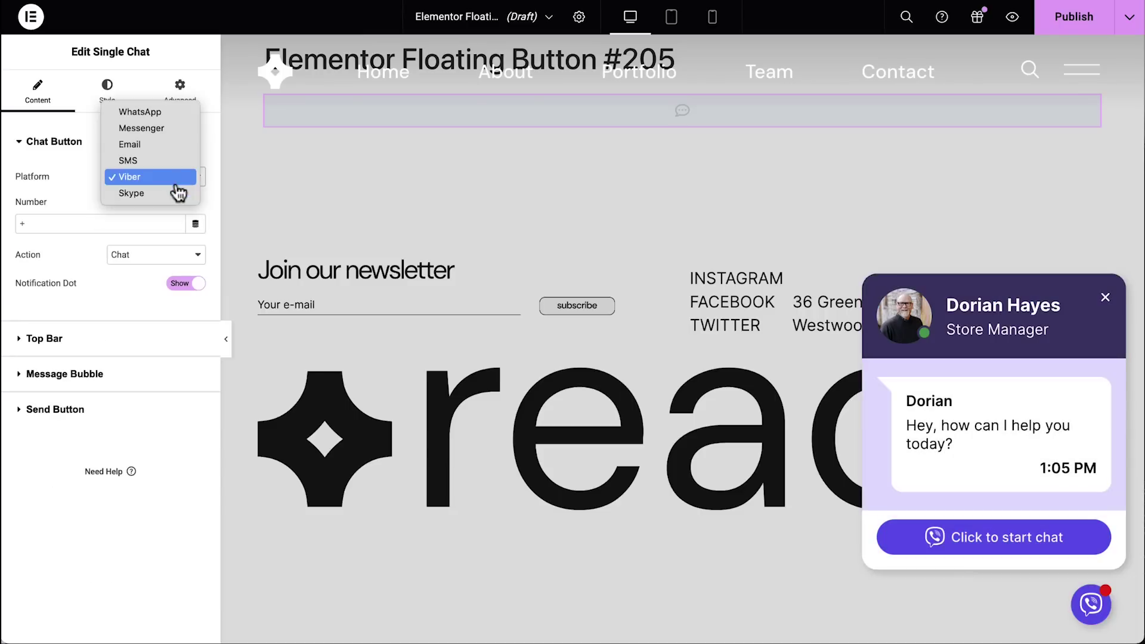
{"action": "left_click", "coordinate": [179, 184]}
{"action": "left_click", "coordinate": [178, 195]}
{"action": "left_click", "coordinate": [174, 186]}
{"action": "left_click", "coordinate": [175, 184]}
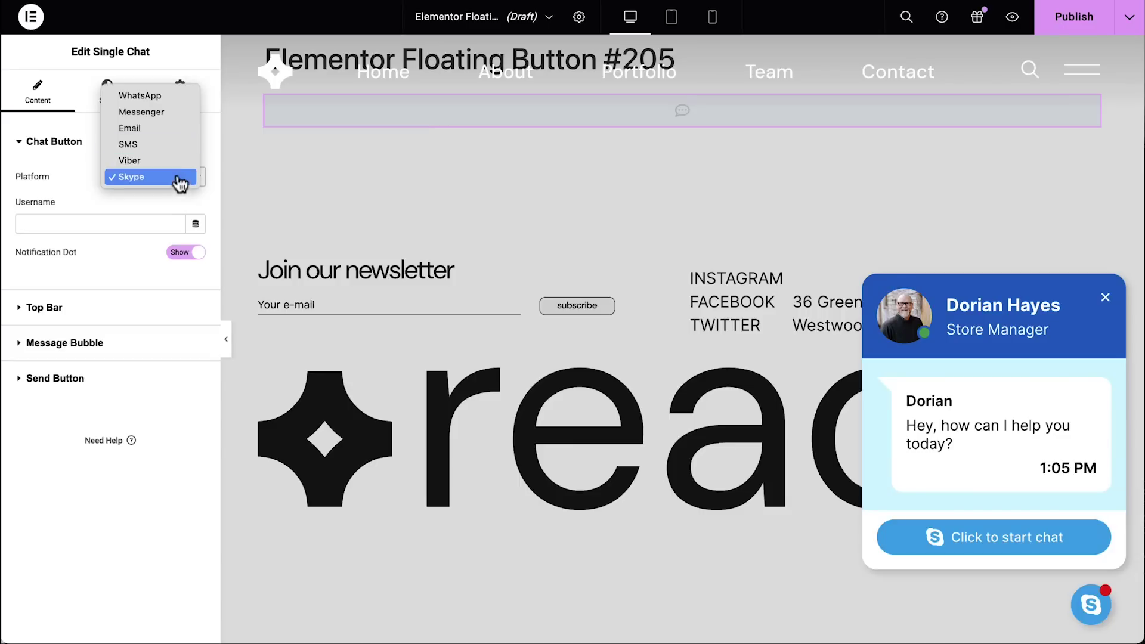
{"action": "left_click", "coordinate": [176, 98]}
Step: Enter the WhatsApp phone number and use the logo icon as the header avatar
{"action": "left_click", "coordinate": [66, 226]}
{"action": "type", "text": "+15551234567"}
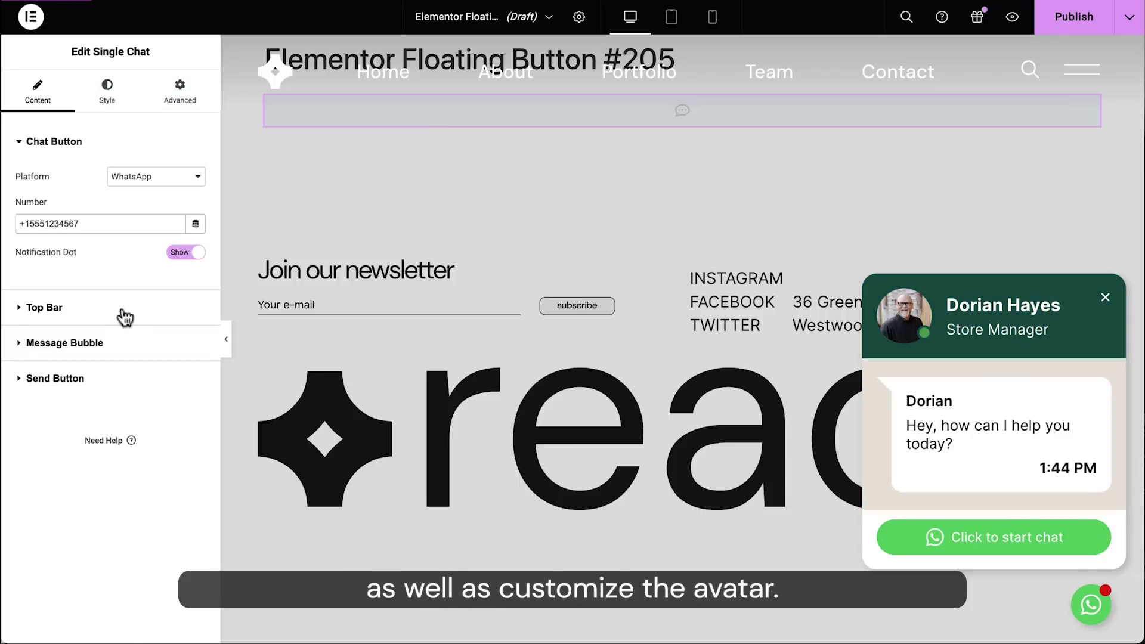
{"action": "left_click", "coordinate": [120, 309]}
{"action": "left_click", "coordinate": [159, 352]}
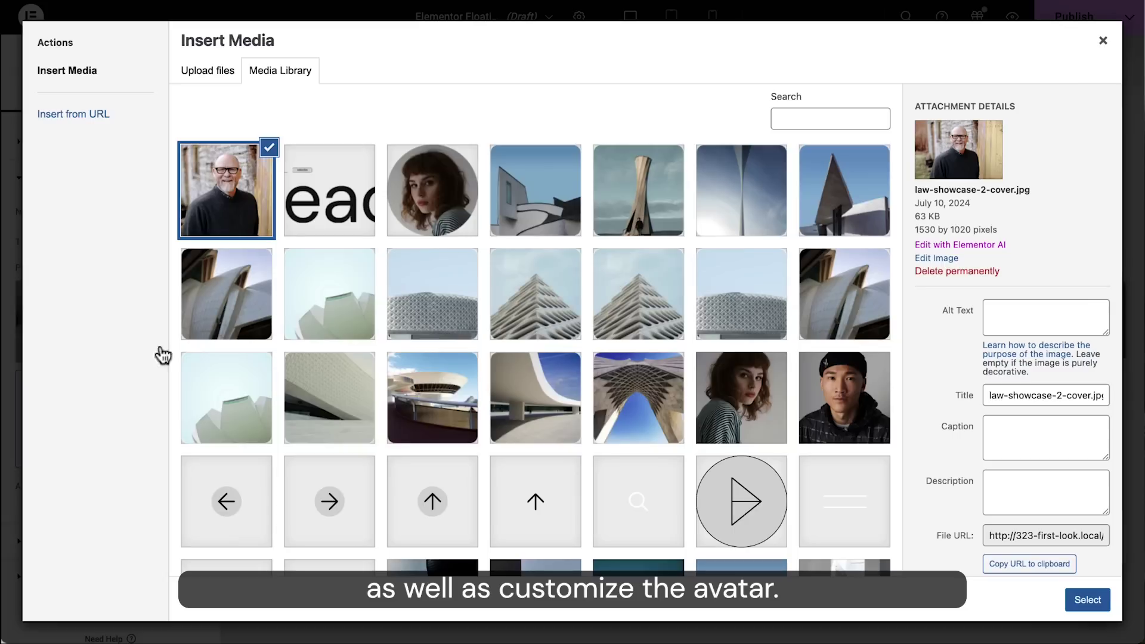
{"action": "scroll", "coordinate": [265, 468], "scroll_direction": "down", "scroll_amount": 2}
{"action": "scroll", "coordinate": [264, 468], "scroll_direction": "down", "scroll_amount": 3}
{"action": "left_click", "coordinate": [231, 421]}
{"action": "left_click", "coordinate": [1087, 600]}
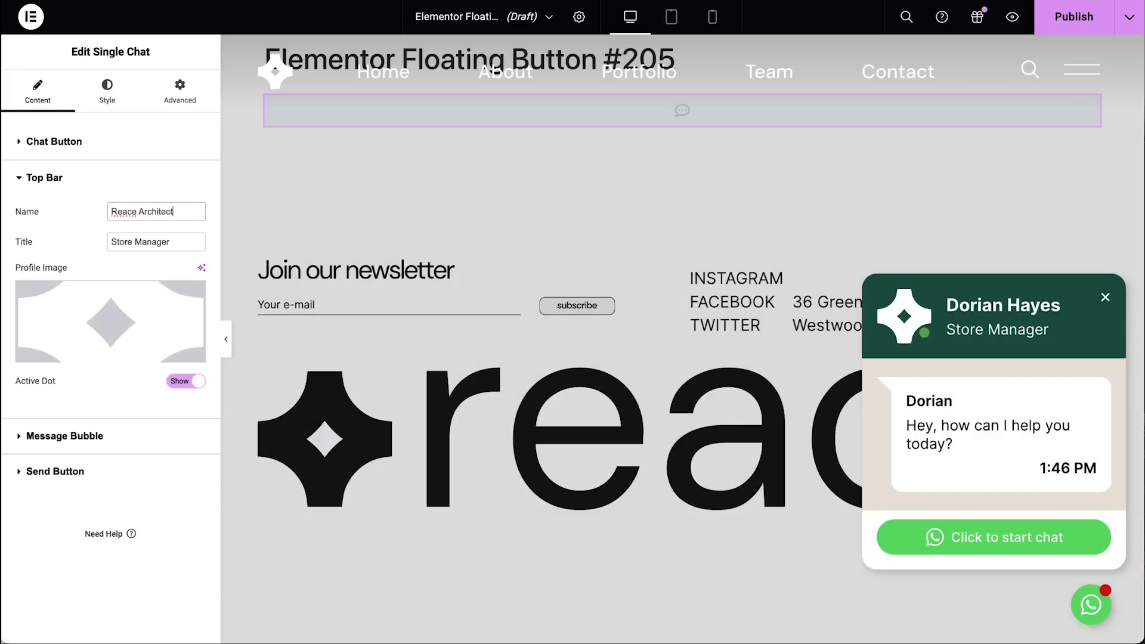
Step: Set the header to 'Reace Architecture' as 'Client Manager' and rename the message sender
{"action": "type", "text": "ure"}
{"action": "key", "text": "Tab"}
{"action": "type", "text": "Cl"}
{"action": "left_click", "coordinate": [136, 437]}
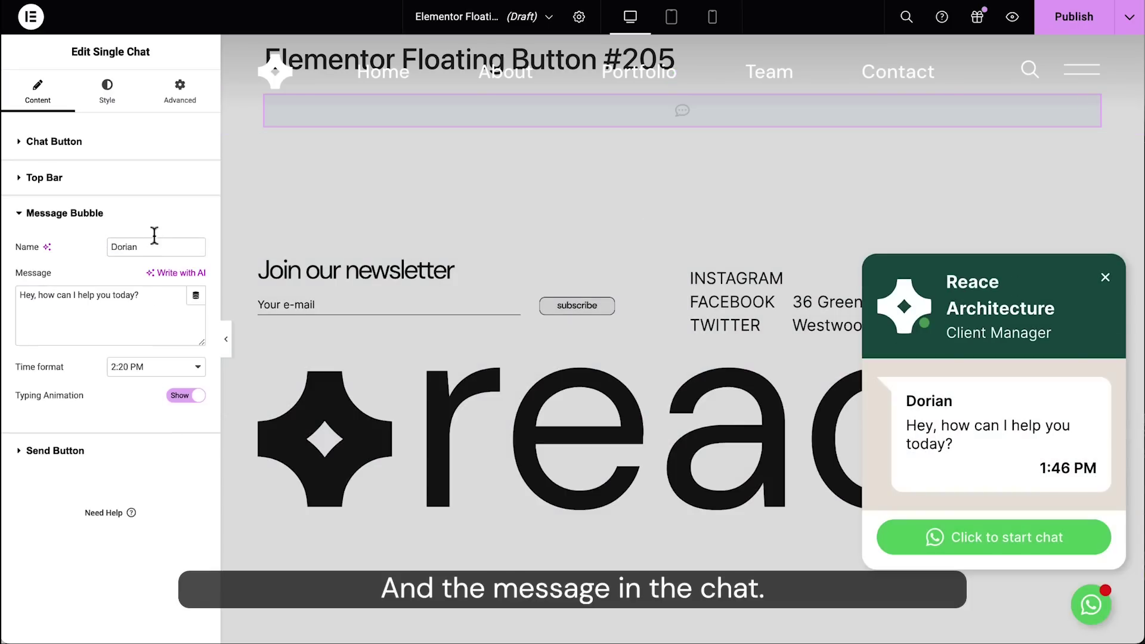
{"action": "double_click", "coordinate": [152, 244]}
{"action": "type", "text": "Sarah"}
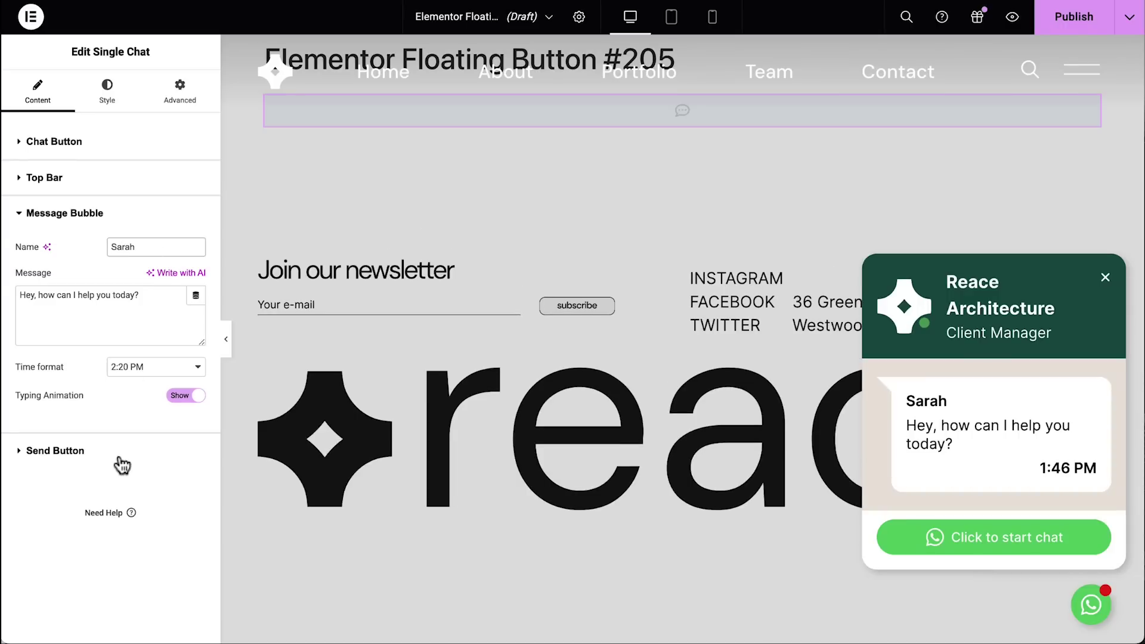
{"action": "left_click", "coordinate": [122, 464]}
Step: Give the chat button custom colours: Secondary icon on a black background
{"action": "left_click", "coordinate": [107, 89]}
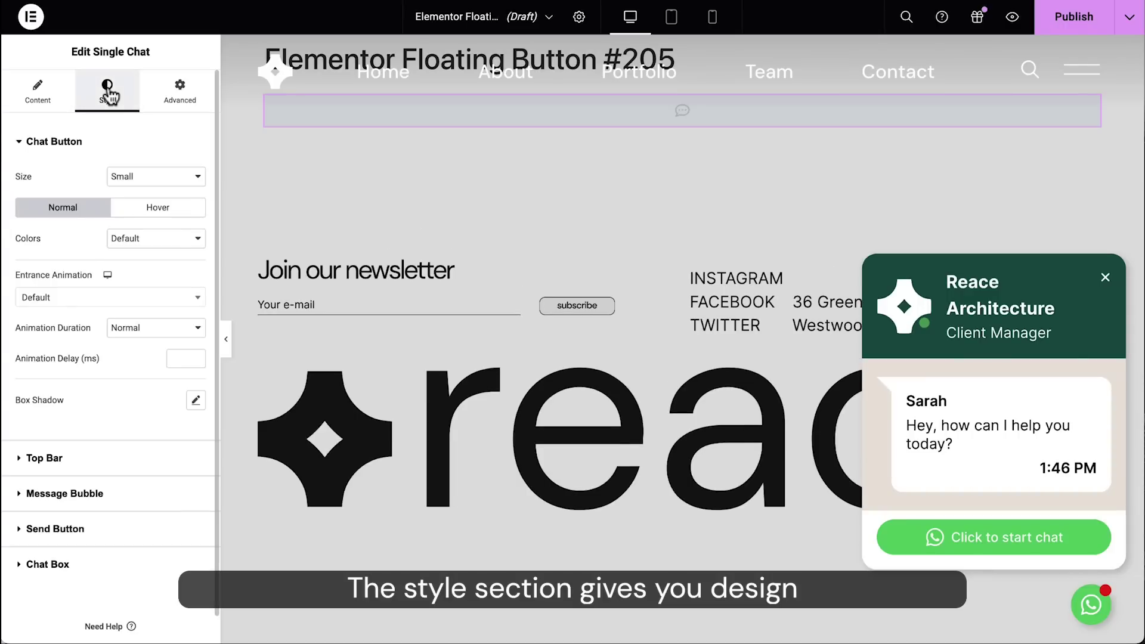
{"action": "left_click", "coordinate": [182, 244]}
{"action": "left_click", "coordinate": [185, 257]}
{"action": "left_click", "coordinate": [177, 269]}
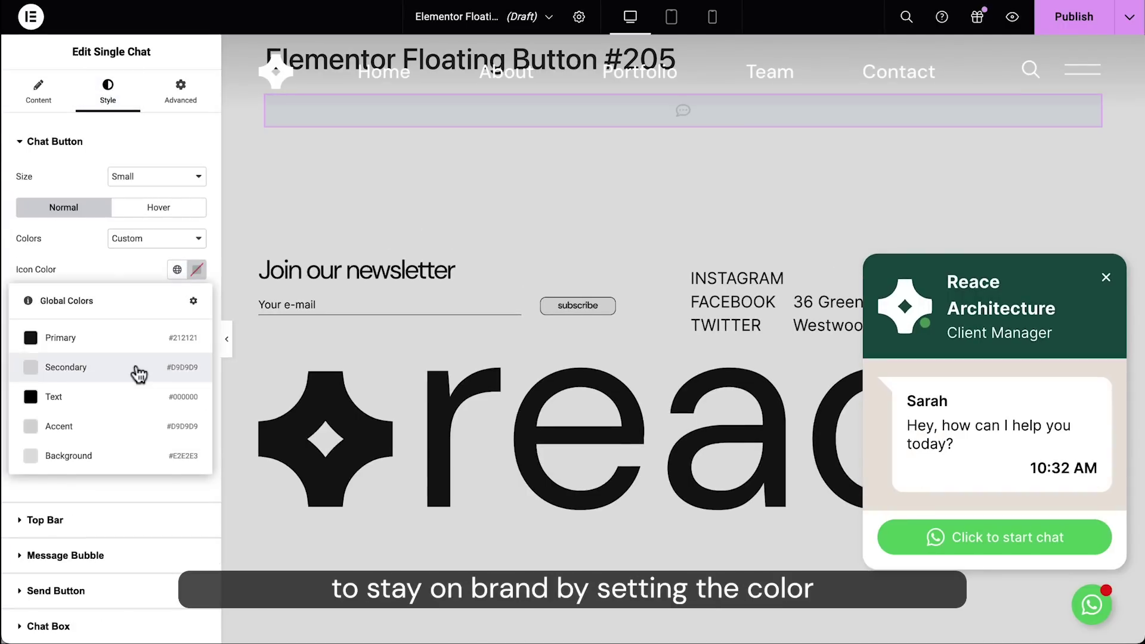
{"action": "left_click", "coordinate": [139, 374]}
{"action": "left_click", "coordinate": [177, 300]}
{"action": "left_click", "coordinate": [115, 428]}
Step: Set the sender name to the accent global font and keep the Default entrance animation
{"action": "left_click", "coordinate": [120, 550]}
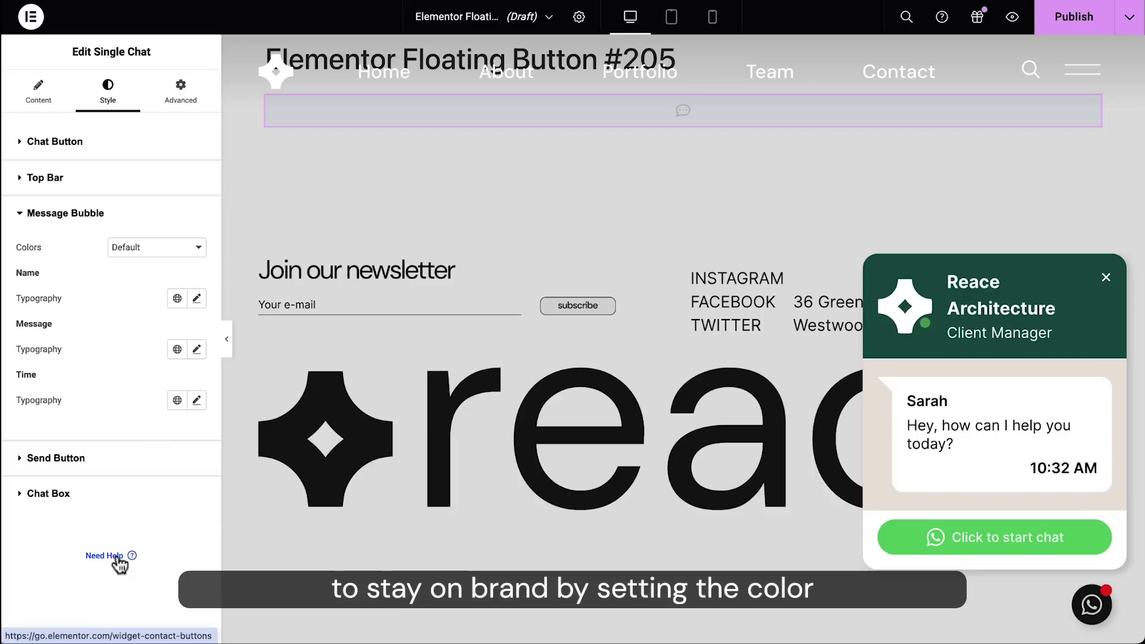
{"action": "left_click", "coordinate": [178, 300]}
{"action": "left_click", "coordinate": [121, 503]}
{"action": "left_click", "coordinate": [160, 152]}
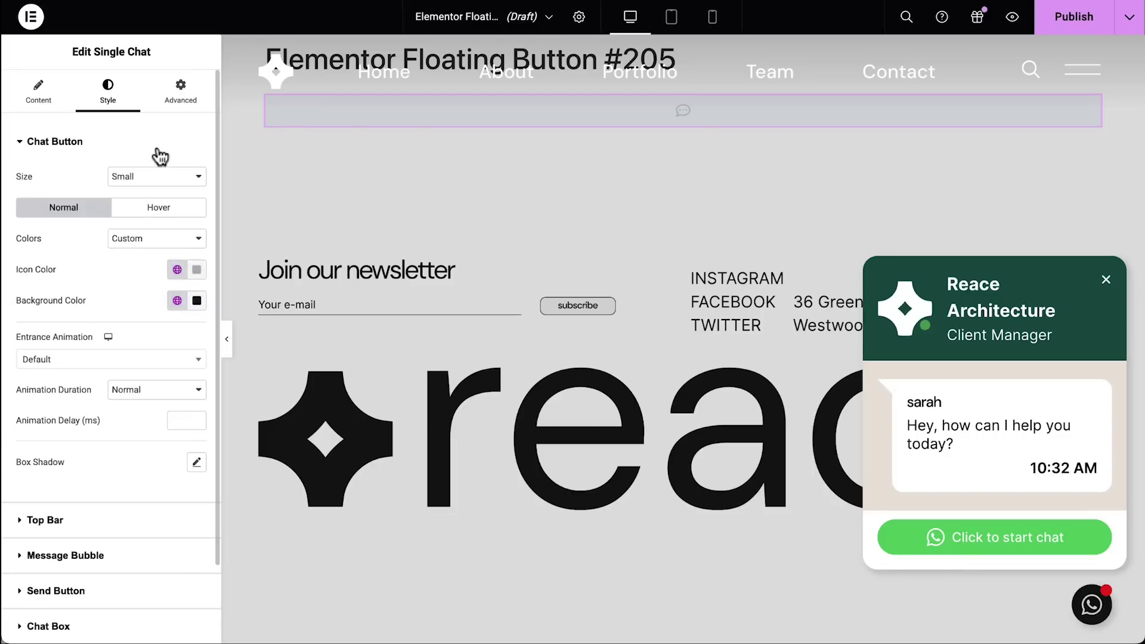
{"action": "left_click", "coordinate": [109, 360]}
{"action": "scroll", "coordinate": [149, 471], "scroll_direction": "down", "scroll_amount": 6}
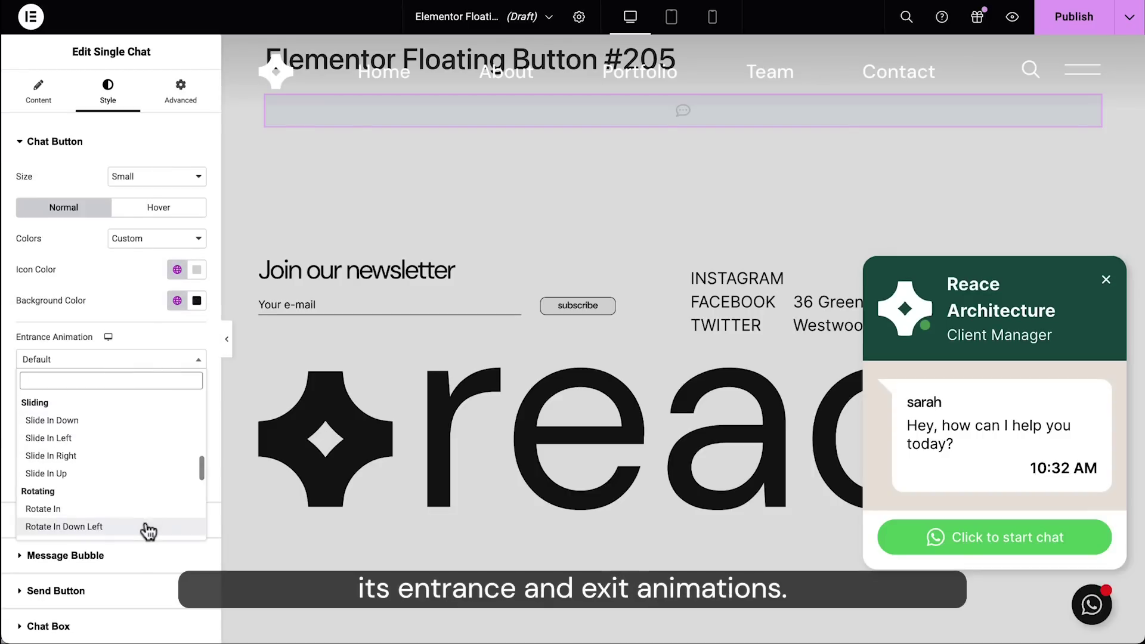
{"action": "left_click", "coordinate": [152, 335]}
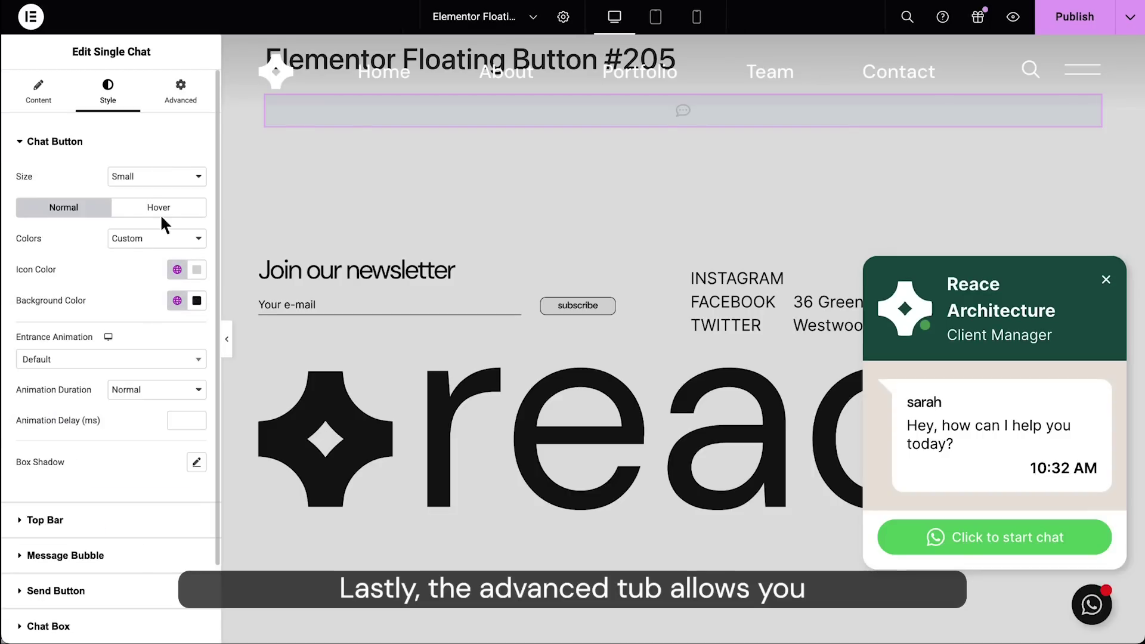
Step: Check the widget position, moving it left and then back to the right
{"action": "left_click", "coordinate": [199, 102]}
{"action": "left_click", "coordinate": [157, 178]}
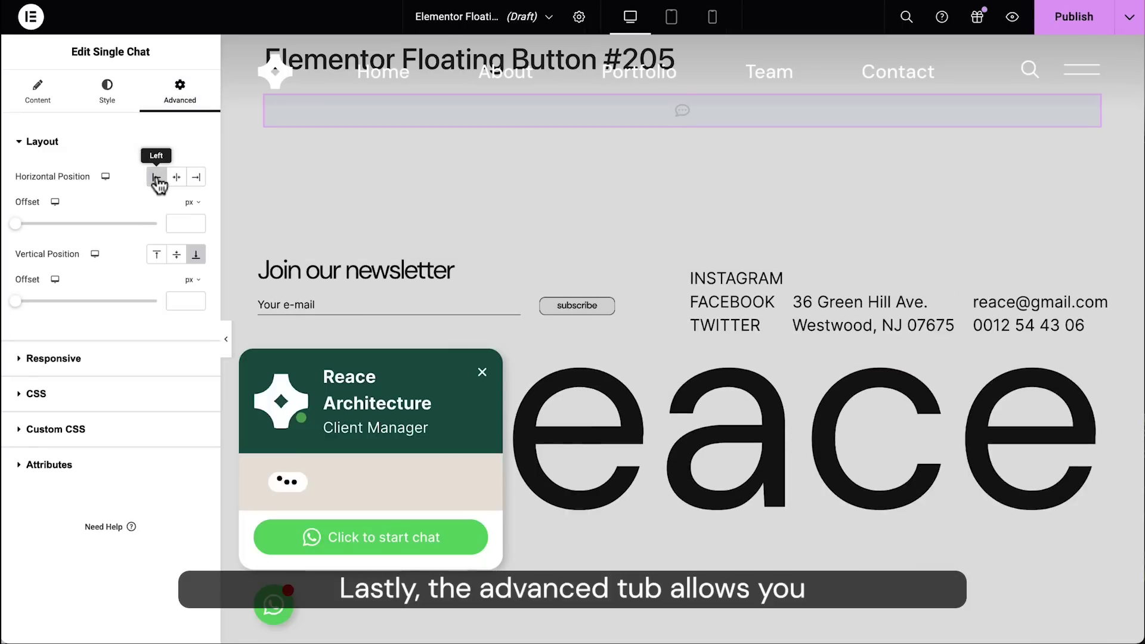
{"action": "left_click", "coordinate": [198, 179]}
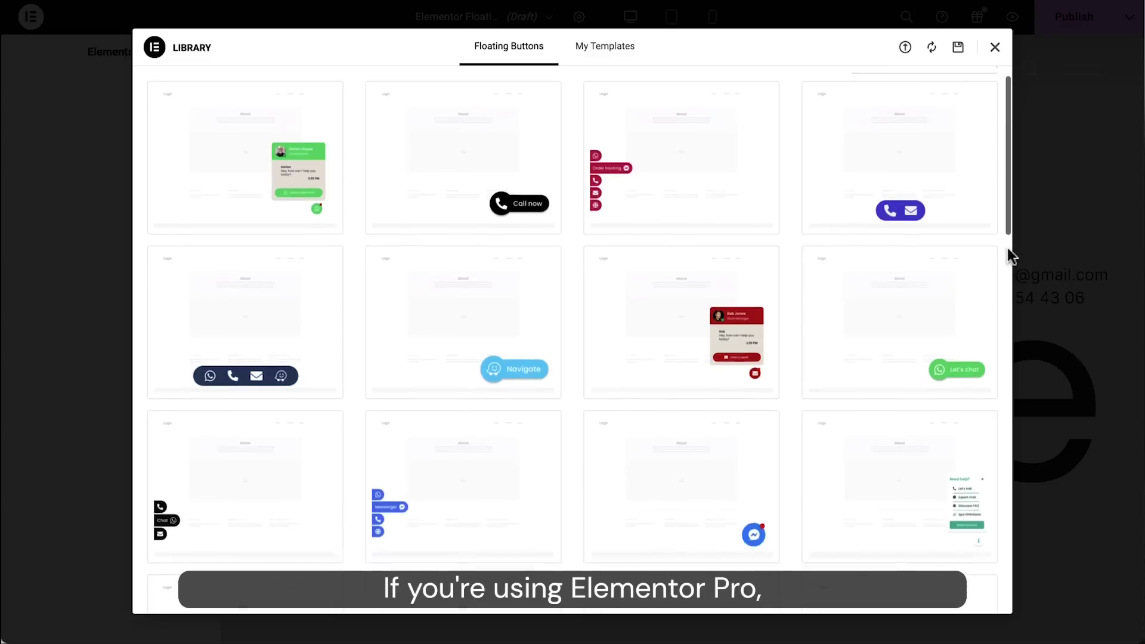
Step: Add a display condition excluding Singular > Pages > Landing Page 1
{"action": "scroll", "coordinate": [1008, 255], "scroll_direction": "down", "scroll_amount": 10}
{"action": "scroll", "coordinate": [1008, 255], "scroll_direction": "down", "scroll_amount": 12}
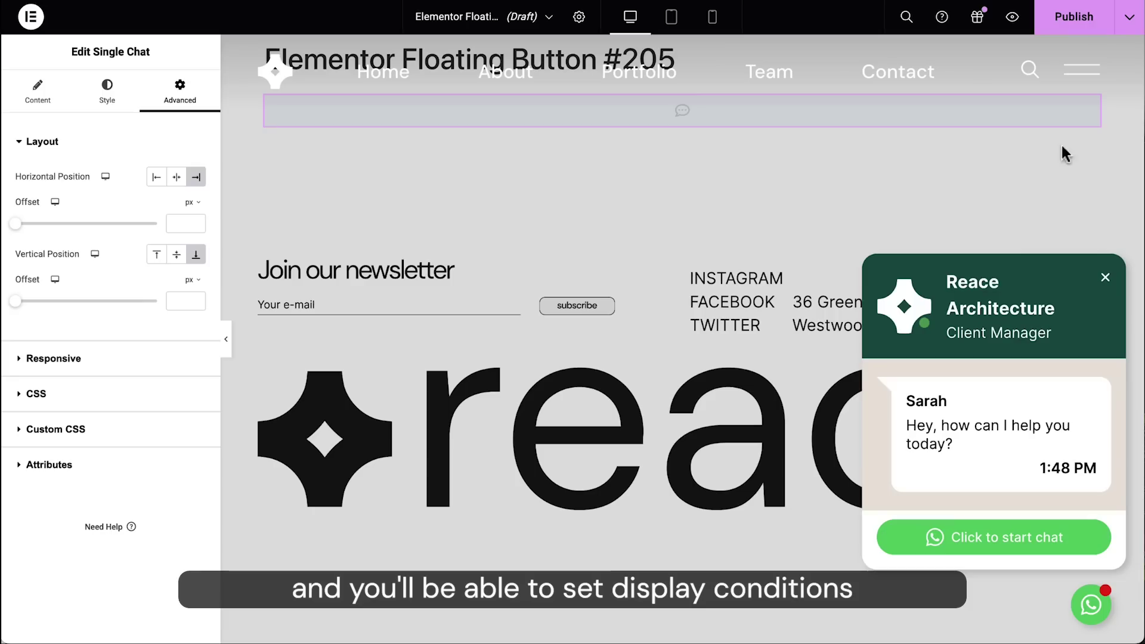
{"action": "left_click", "coordinate": [1073, 18]}
{"action": "left_click", "coordinate": [572, 356]}
{"action": "left_click", "coordinate": [590, 395]}
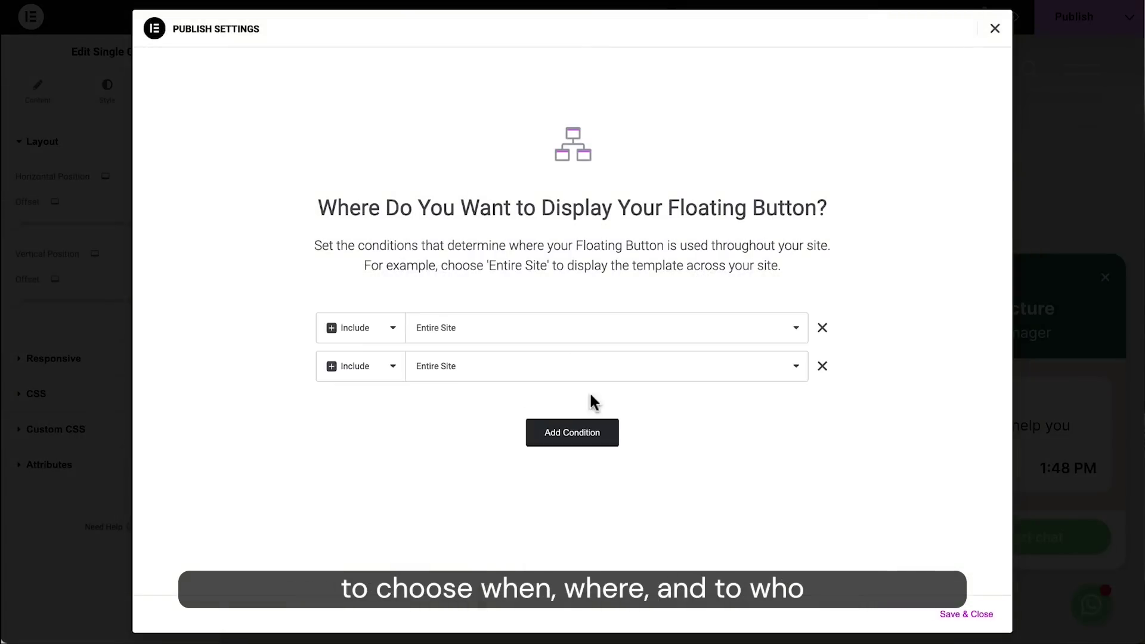
{"action": "left_click", "coordinate": [390, 366]}
{"action": "left_click", "coordinate": [394, 383]}
{"action": "left_click", "coordinate": [454, 327]}
{"action": "left_click", "coordinate": [453, 399]}
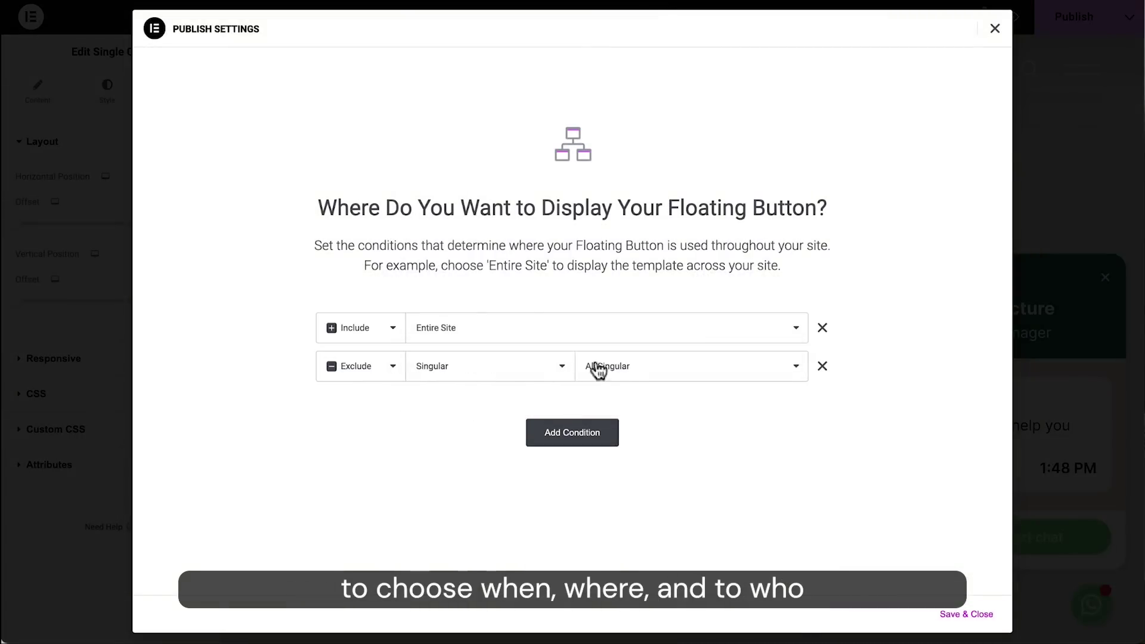
{"action": "left_click", "coordinate": [595, 366]}
{"action": "left_click", "coordinate": [647, 511]}
{"action": "left_click", "coordinate": [745, 366]}
{"action": "type", "text": "Landing"}
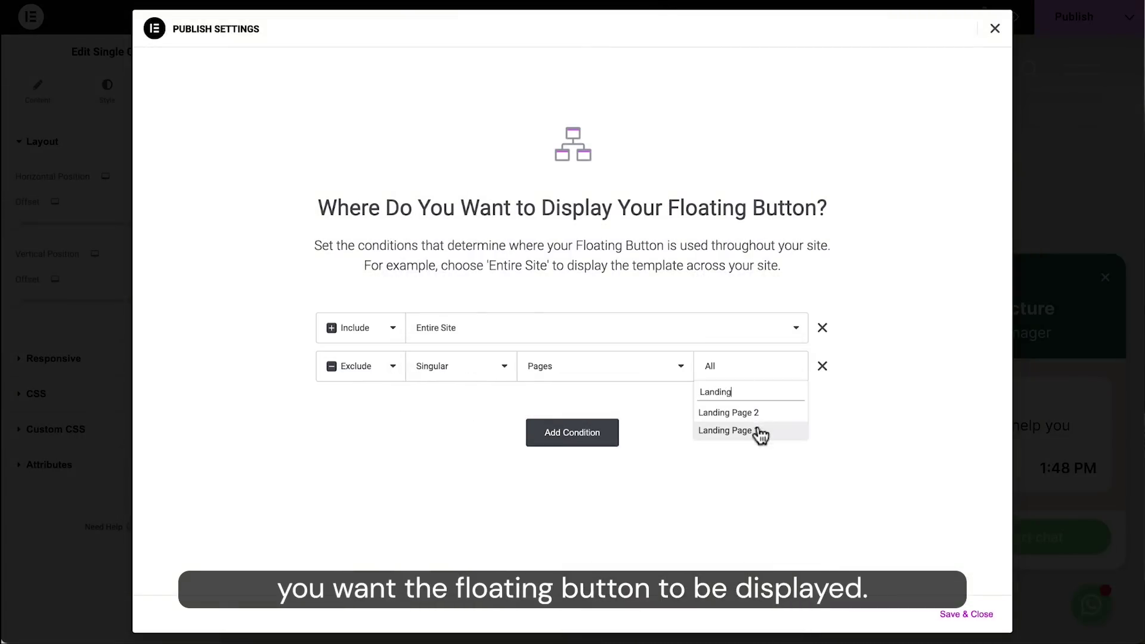
{"action": "left_click", "coordinate": [758, 430]}
Step: Add another Exclude > Singular > Pages condition and save the display conditions
{"action": "left_click", "coordinate": [572, 432]}
{"action": "left_click", "coordinate": [392, 405]}
{"action": "left_click", "coordinate": [376, 420]}
{"action": "left_click", "coordinate": [453, 404]}
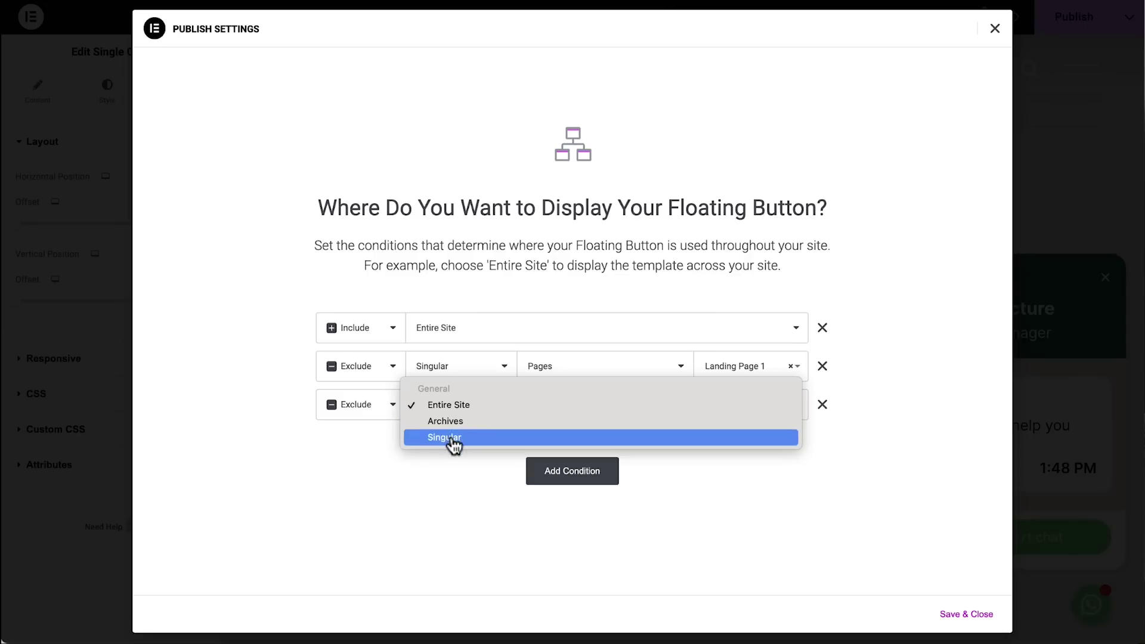
{"action": "left_click", "coordinate": [453, 438]}
{"action": "left_click", "coordinate": [609, 404]}
{"action": "left_click", "coordinate": [642, 548]}
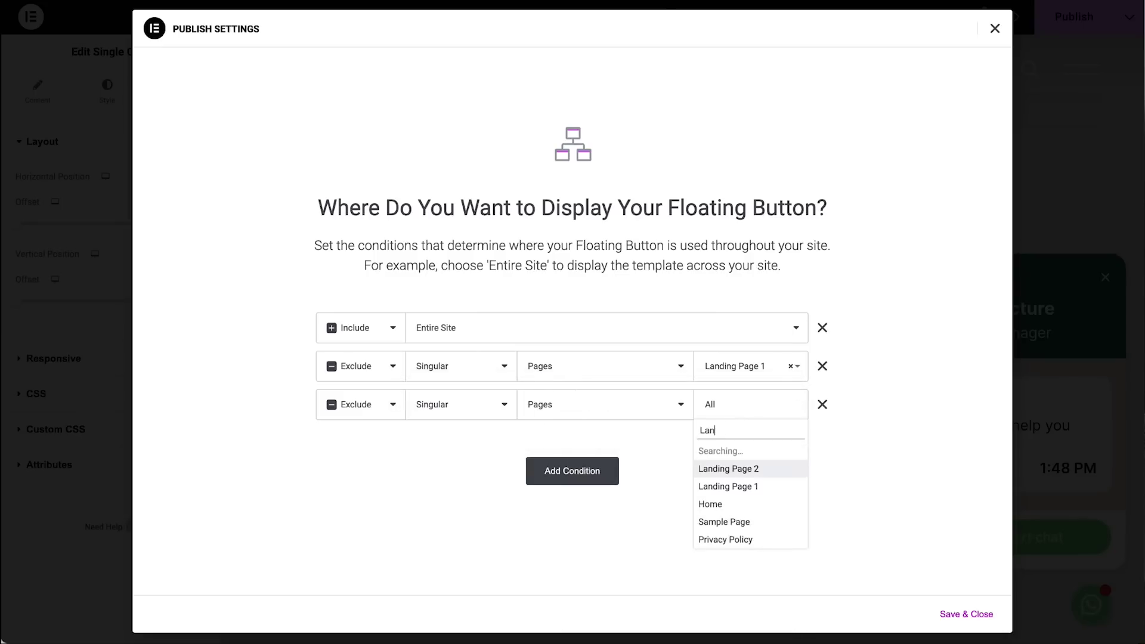
{"action": "left_click", "coordinate": [963, 614]}
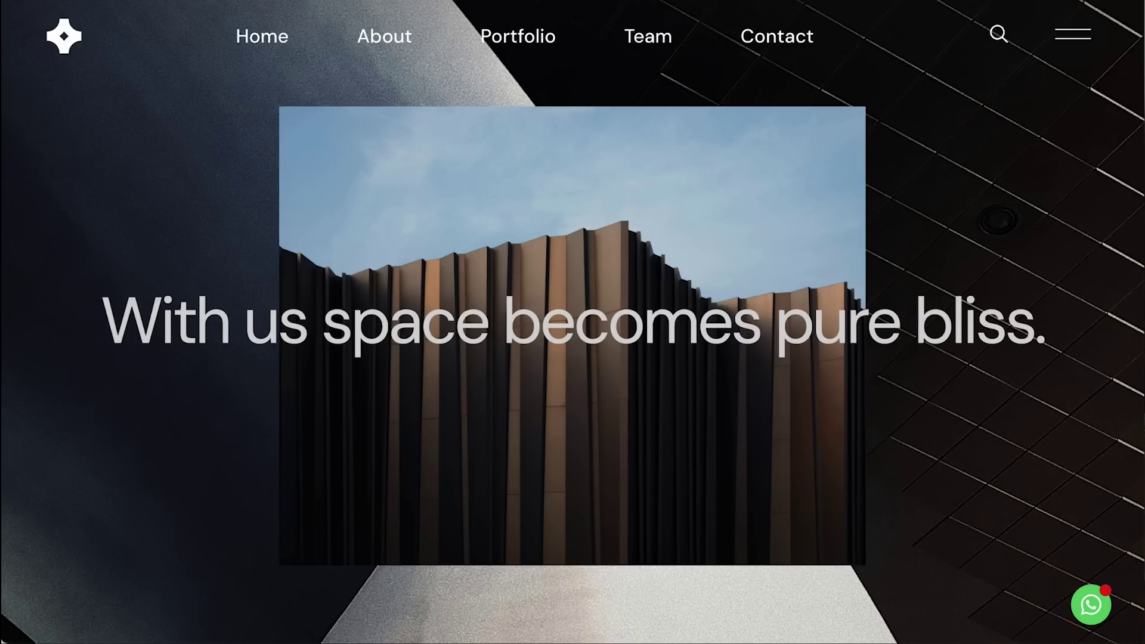
Step: Scroll the live Reace architecture site and open the floating WhatsApp chat popup
{"action": "scroll", "coordinate": [573, 322], "scroll_direction": "down", "scroll_amount": 10}
{"action": "scroll", "coordinate": [572, 322], "scroll_direction": "down", "scroll_amount": 10}
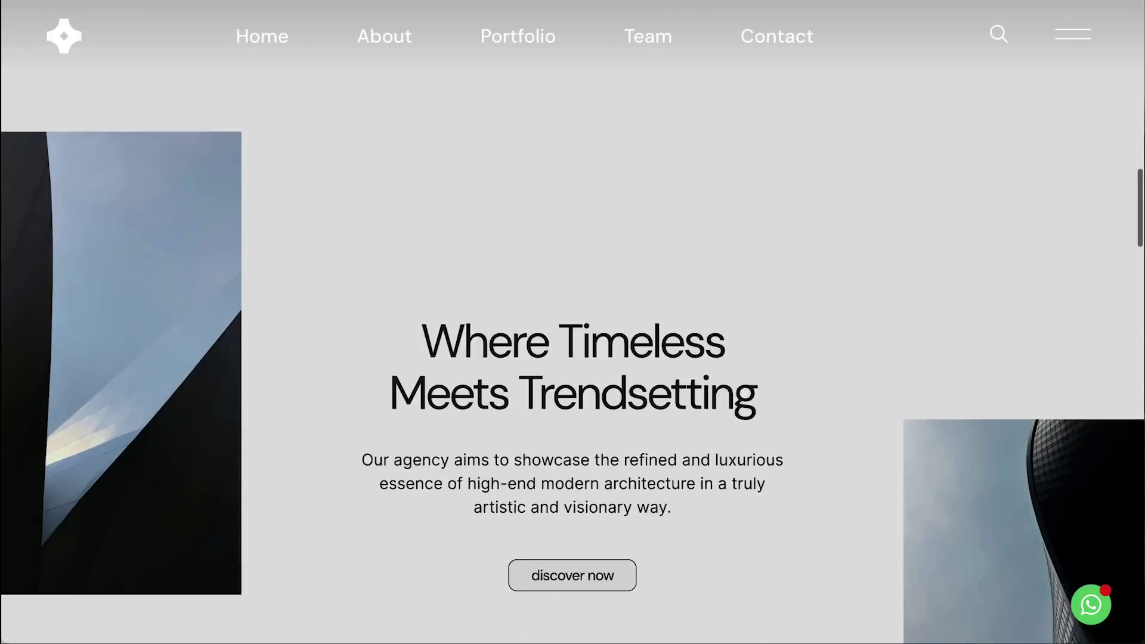
{"action": "left_click", "coordinate": [1081, 614]}
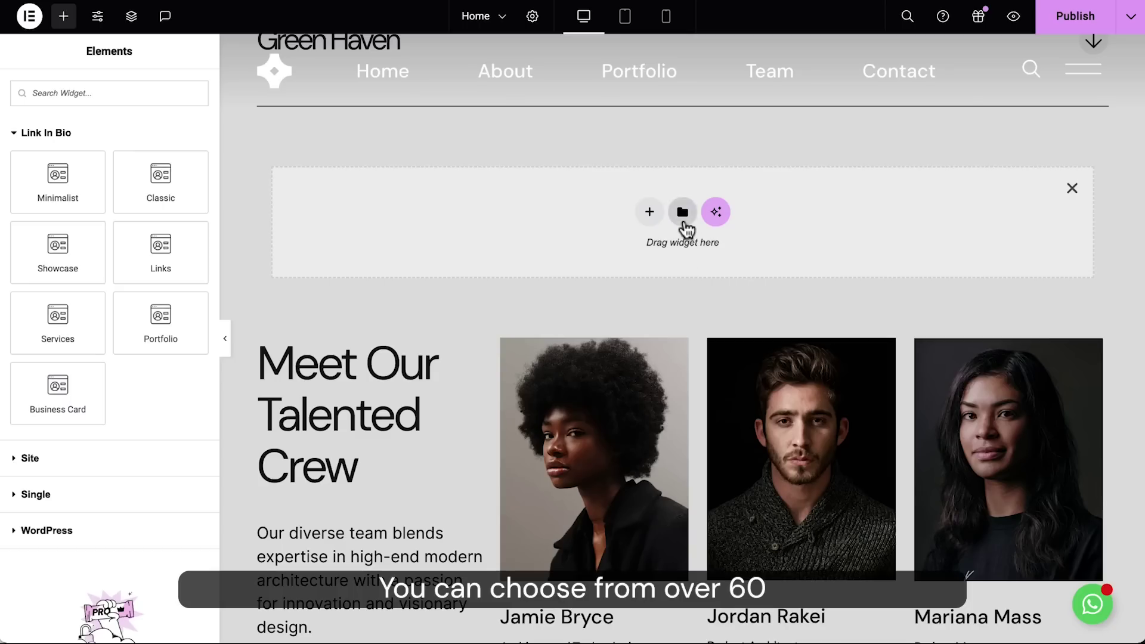
Step: Drop a Portfolio Link in Bio card from the library into the empty right section
{"action": "left_click", "coordinate": [683, 213]}
{"action": "scroll", "coordinate": [132, 296], "scroll_direction": "down", "scroll_amount": 10}
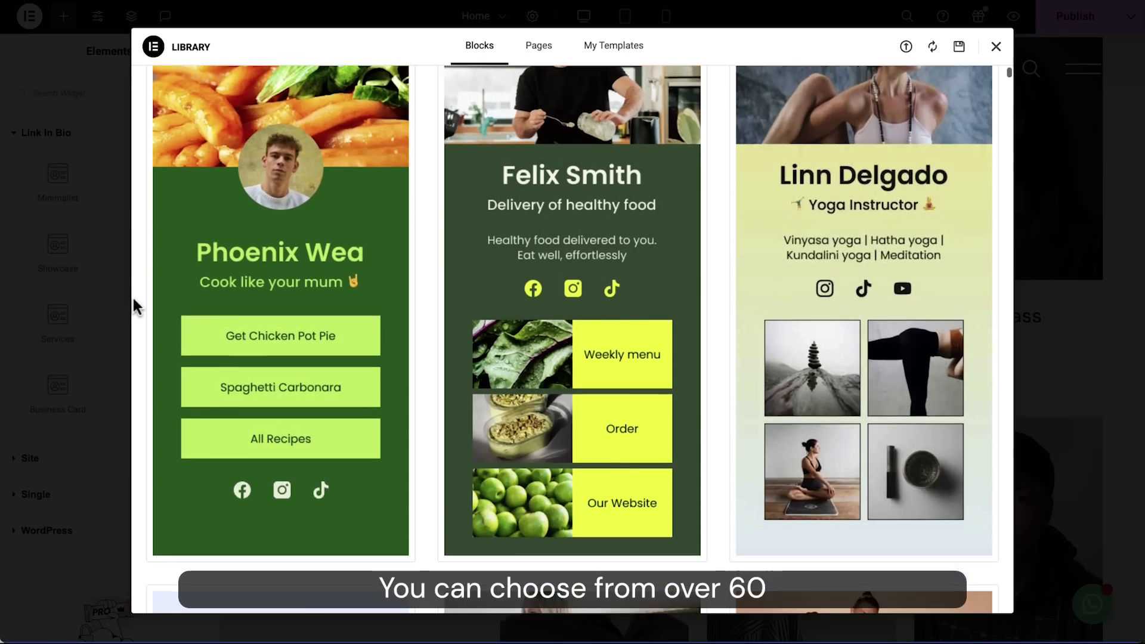
{"action": "scroll", "coordinate": [132, 296], "scroll_direction": "down", "scroll_amount": 10}
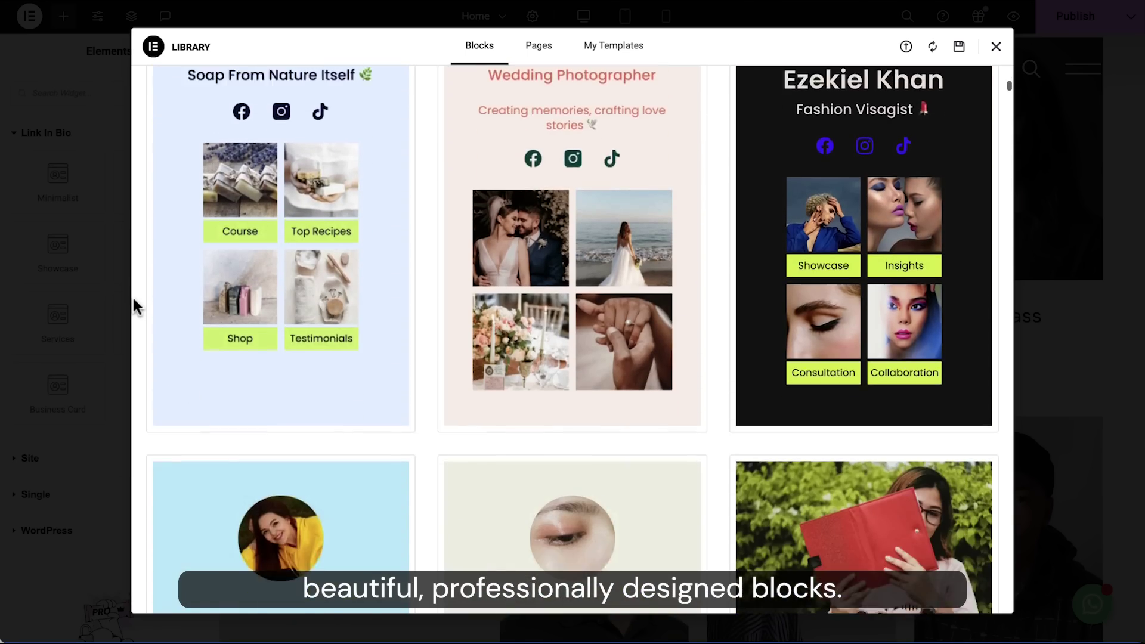
{"action": "scroll", "coordinate": [134, 300], "scroll_direction": "down", "scroll_amount": 10}
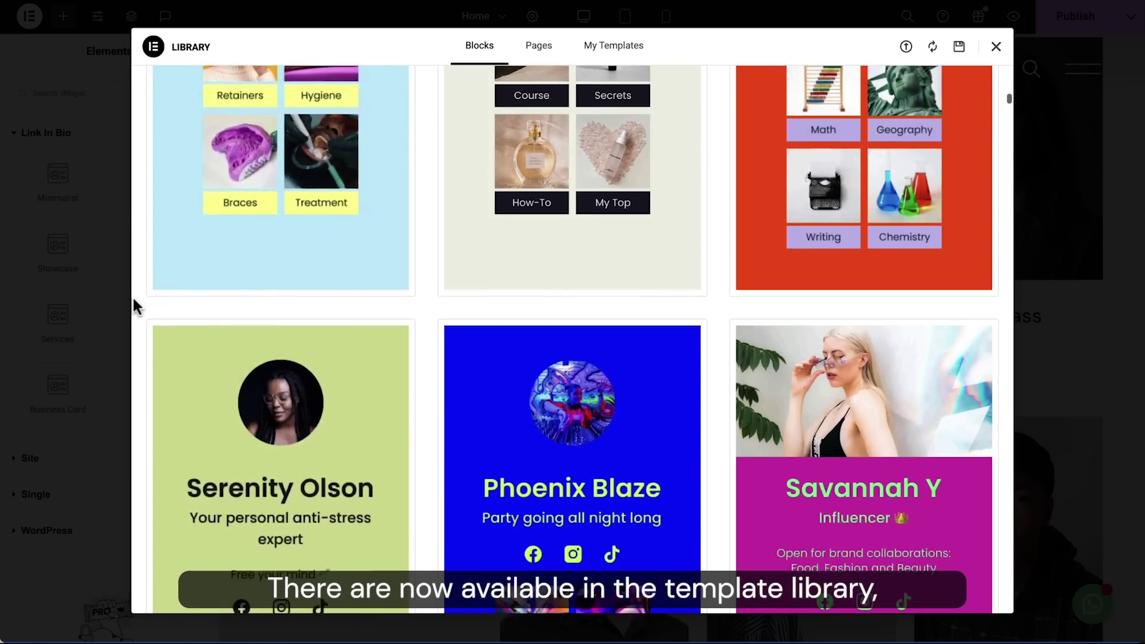
{"action": "scroll", "coordinate": [132, 295], "scroll_direction": "down", "scroll_amount": 8}
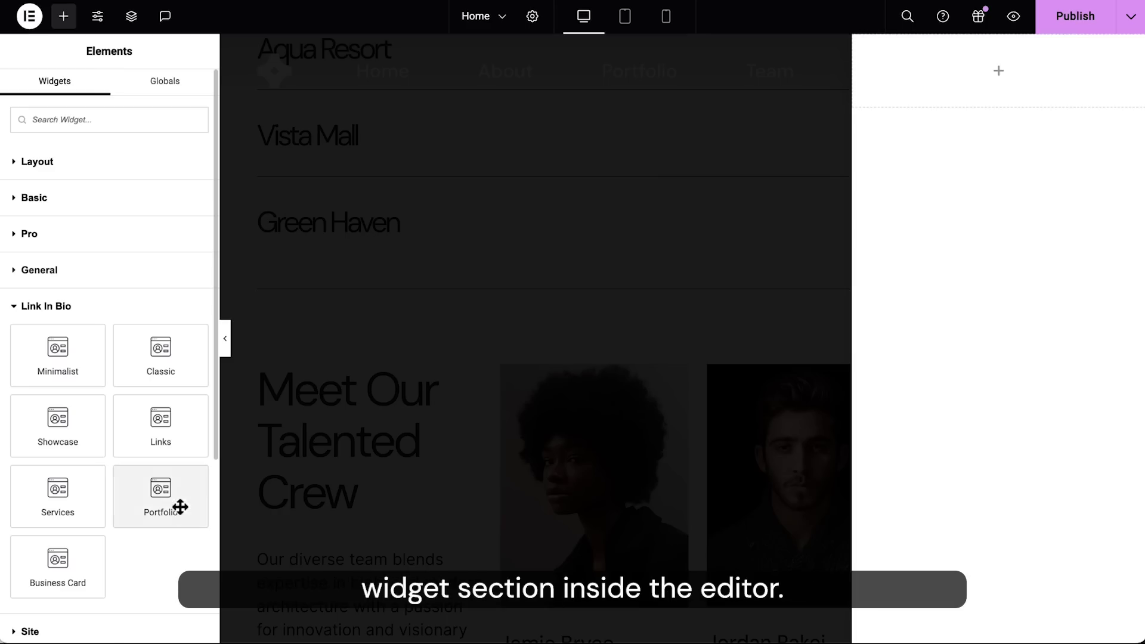
{"action": "left_click_drag", "start_coordinate": [181, 495], "coordinate": [990, 67]}
Step: Set the card's profile image to the grey-haired man's portrait
{"action": "left_click", "coordinate": [182, 226]}
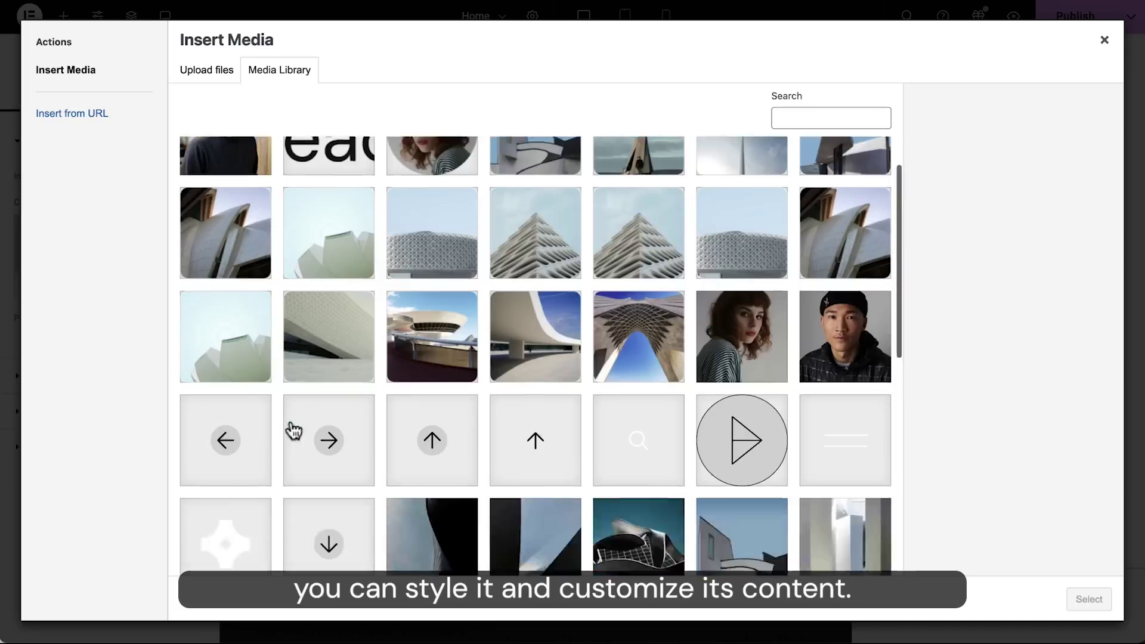
{"action": "left_click", "coordinate": [636, 368]}
{"action": "left_click", "coordinate": [1088, 599]}
{"action": "left_click", "coordinate": [13, 485]}
{"action": "triple_click", "coordinate": [115, 258]}
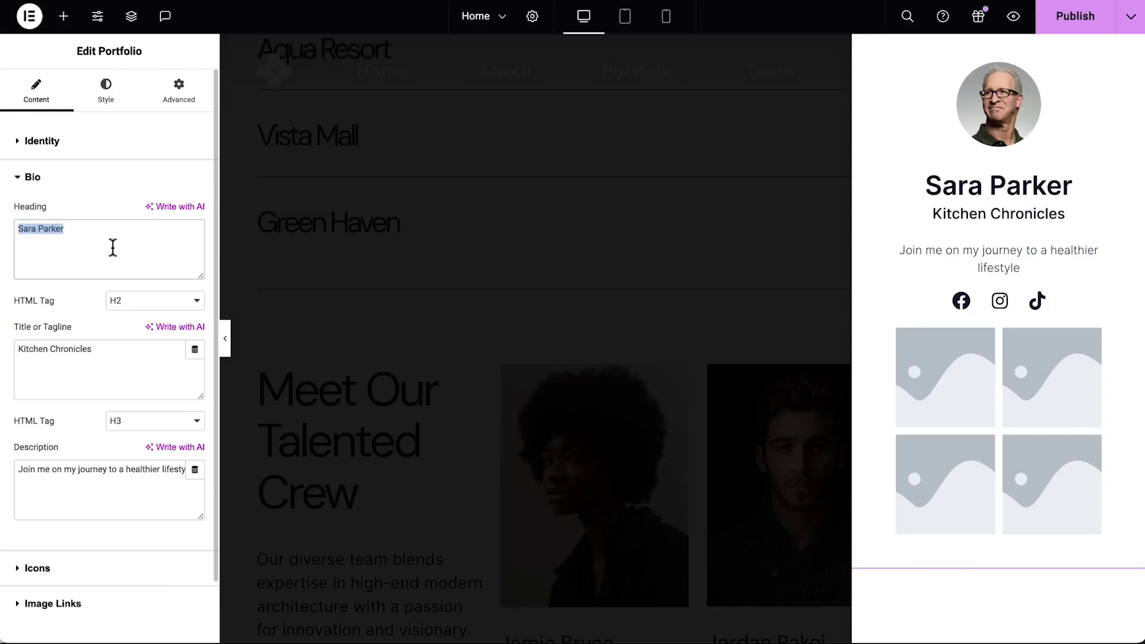
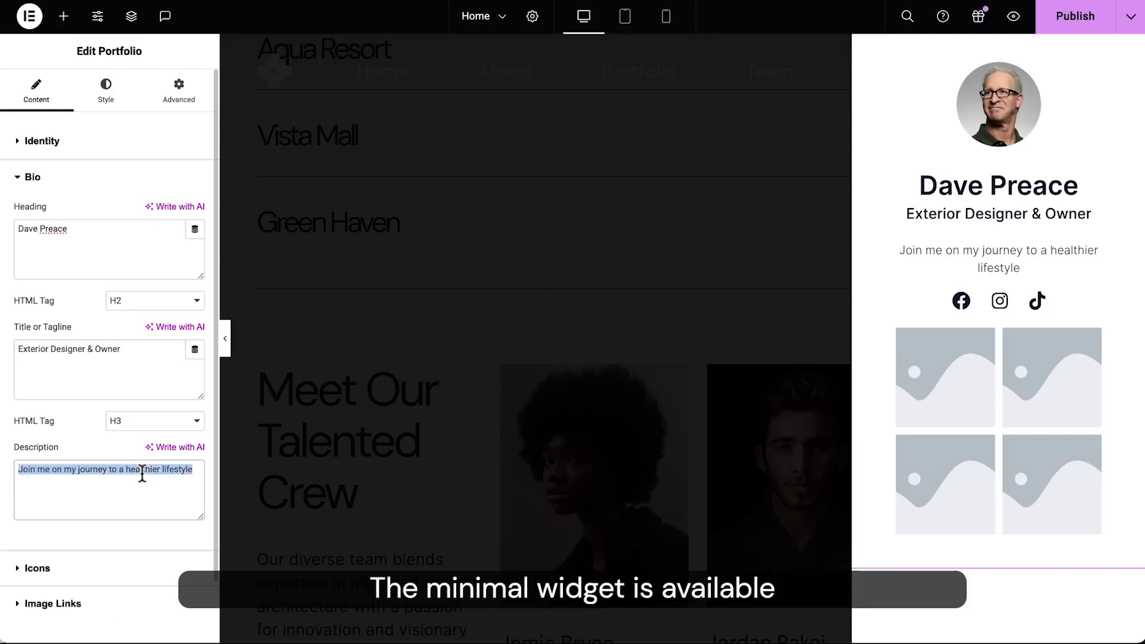
Step: Enter the owner's full name as the bio heading and paste in the new description
{"action": "type", "text": "Our visionary expert in modern, stylish outdoor spaces."}
{"action": "left_click", "coordinate": [112, 567]}
Step: Make the first social icon an Email link with the contact's e-mail address
{"action": "left_click", "coordinate": [120, 313]}
{"action": "left_click", "coordinate": [184, 346]}
{"action": "left_click", "coordinate": [172, 312]}
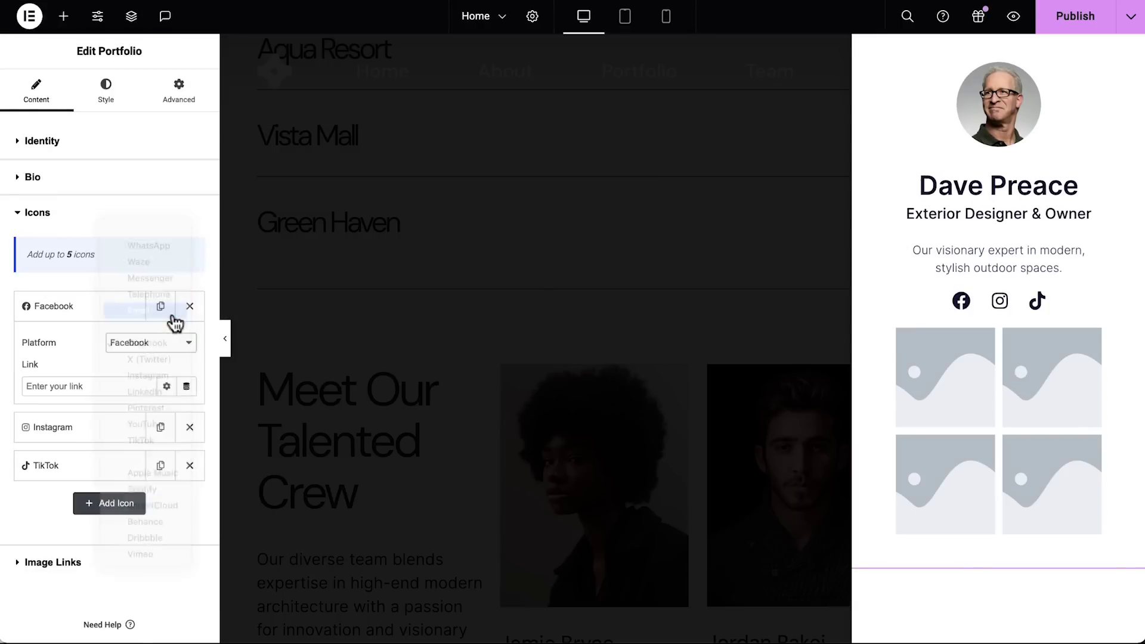
{"action": "left_click", "coordinate": [115, 388]}
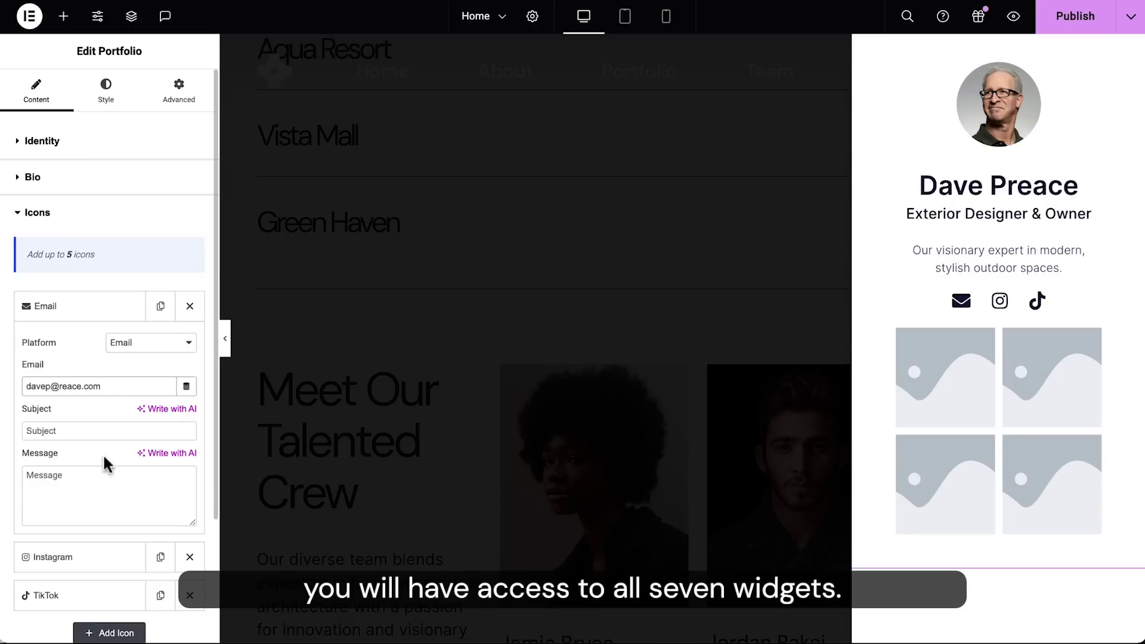
{"action": "left_click", "coordinate": [91, 307]}
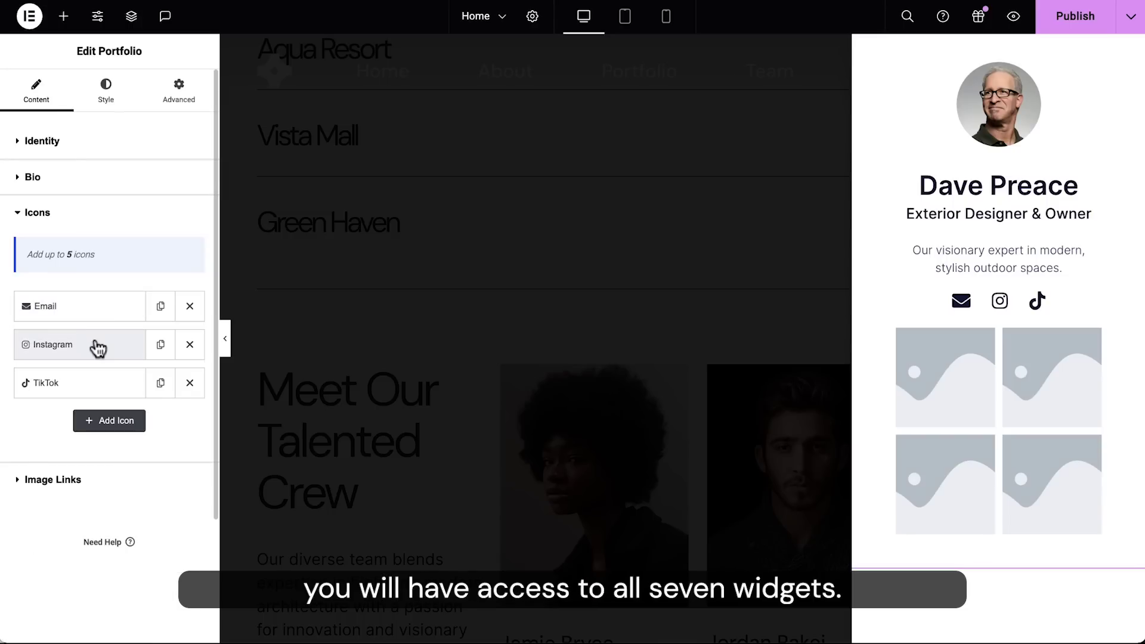
Step: Set the second icon to Telephone and the third icon to LinkedIn
{"action": "left_click", "coordinate": [93, 344]}
{"action": "left_click", "coordinate": [141, 381]}
{"action": "left_click", "coordinate": [145, 300]}
{"action": "left_click", "coordinate": [91, 464]}
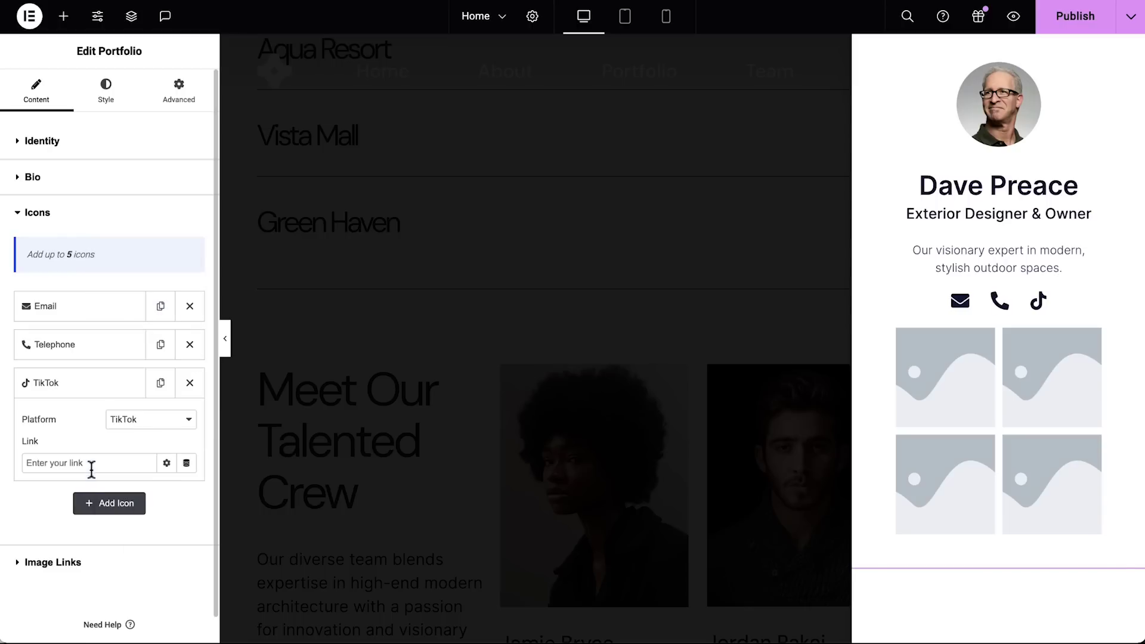
{"action": "left_click", "coordinate": [153, 421]}
{"action": "left_click", "coordinate": [146, 372]}
Step: Search the media library and insert a photo into Image Links item #1
{"action": "left_click", "coordinate": [72, 561]}
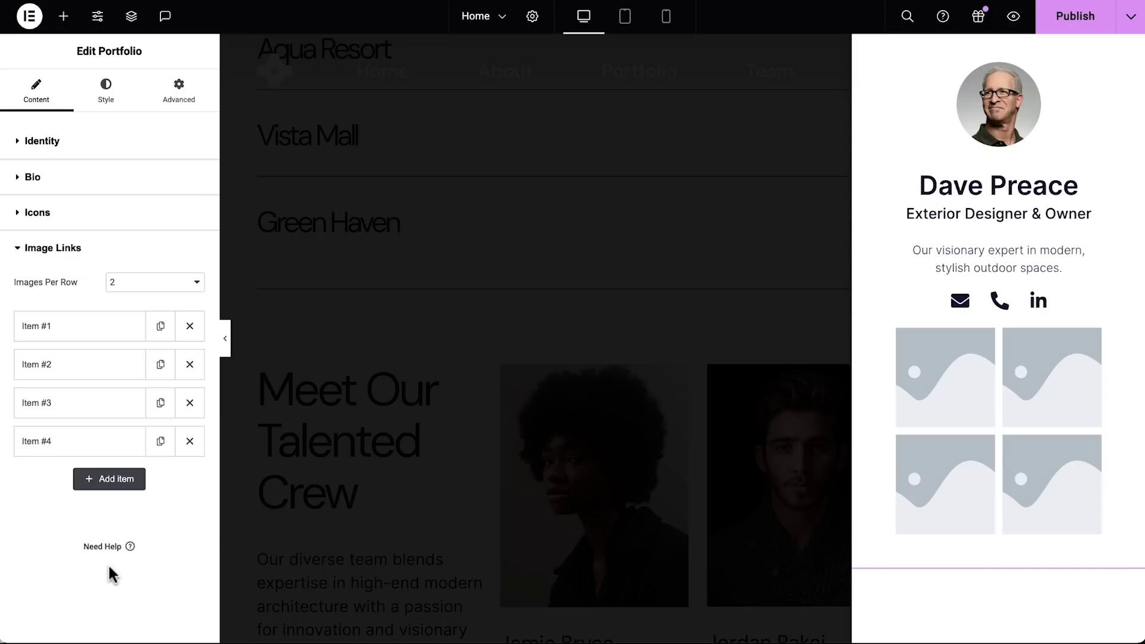
{"action": "left_click", "coordinate": [107, 327]}
{"action": "left_click", "coordinate": [111, 395]}
{"action": "type", "text": "d"}
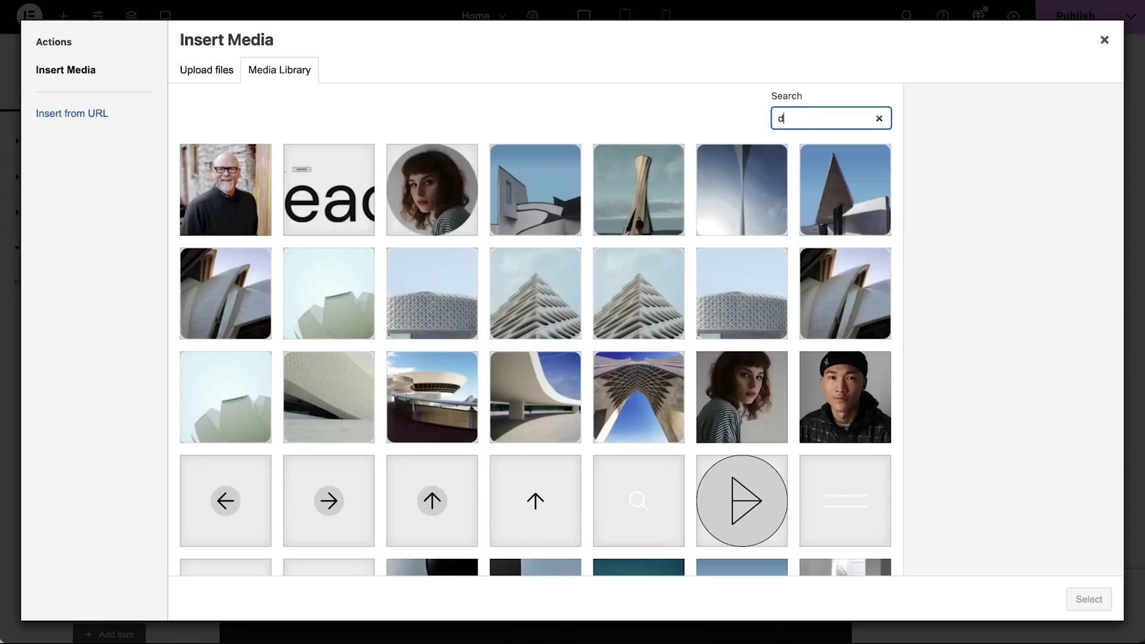
{"action": "type", "text": "ave"}
{"action": "left_click", "coordinate": [253, 218]}
{"action": "left_click", "coordinate": [1078, 600]}
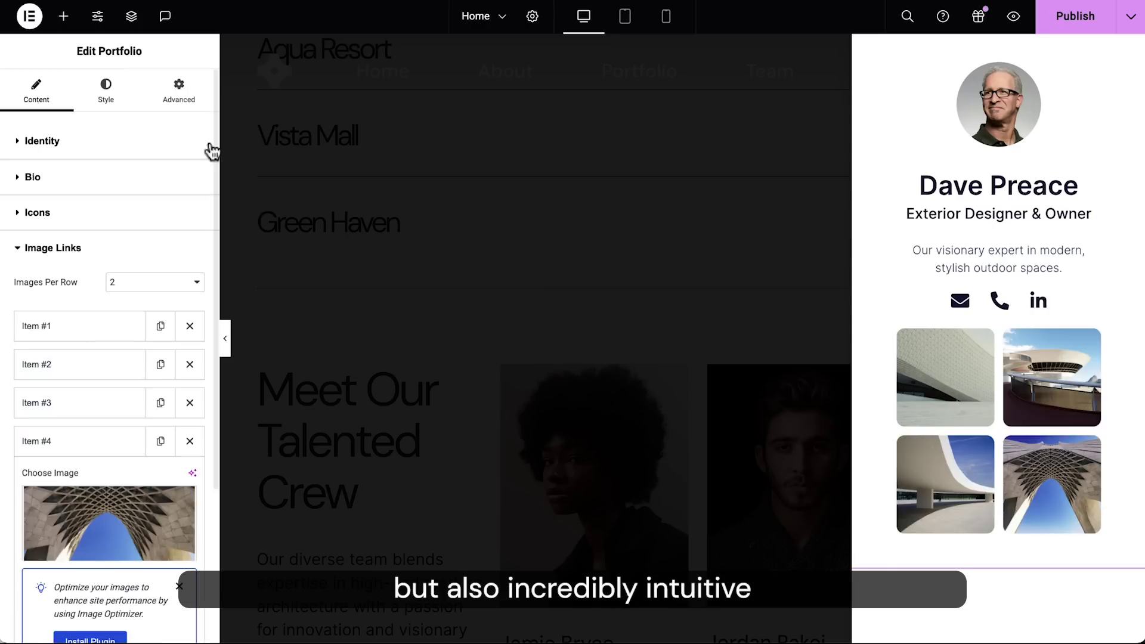
Step: Give the card box a Gradient background and set Full Width and Full Screen Height to Yes
{"action": "left_click", "coordinate": [108, 92]}
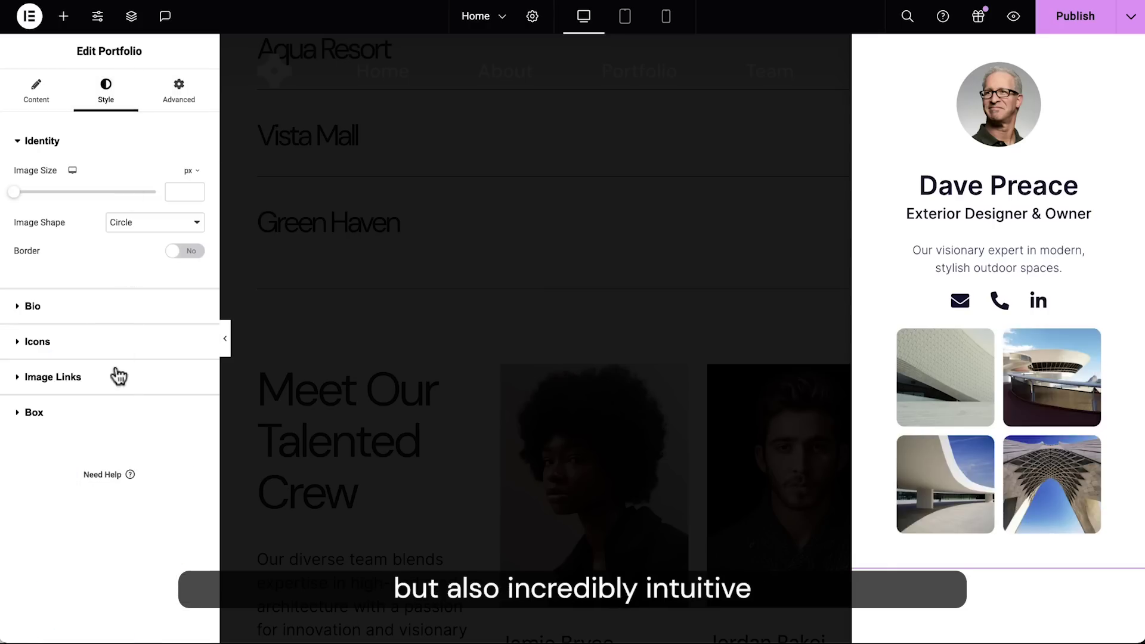
{"action": "left_click", "coordinate": [119, 412]}
{"action": "left_click", "coordinate": [194, 348]}
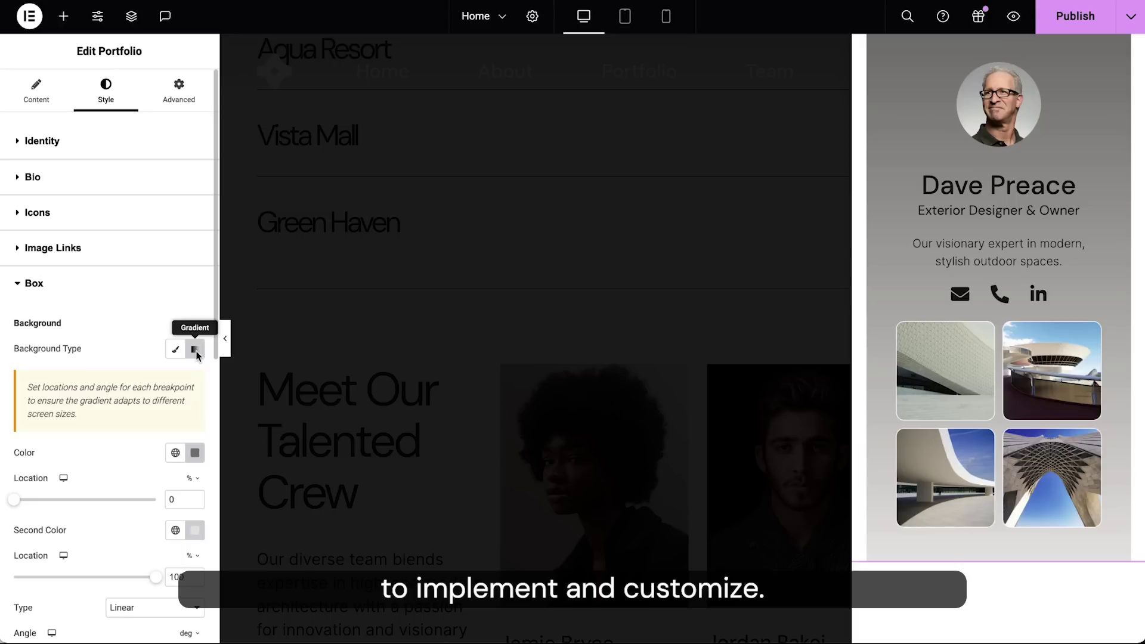
{"action": "scroll", "coordinate": [197, 356], "scroll_direction": "down", "scroll_amount": 4}
{"action": "scroll", "coordinate": [196, 356], "scroll_direction": "down", "scroll_amount": 5}
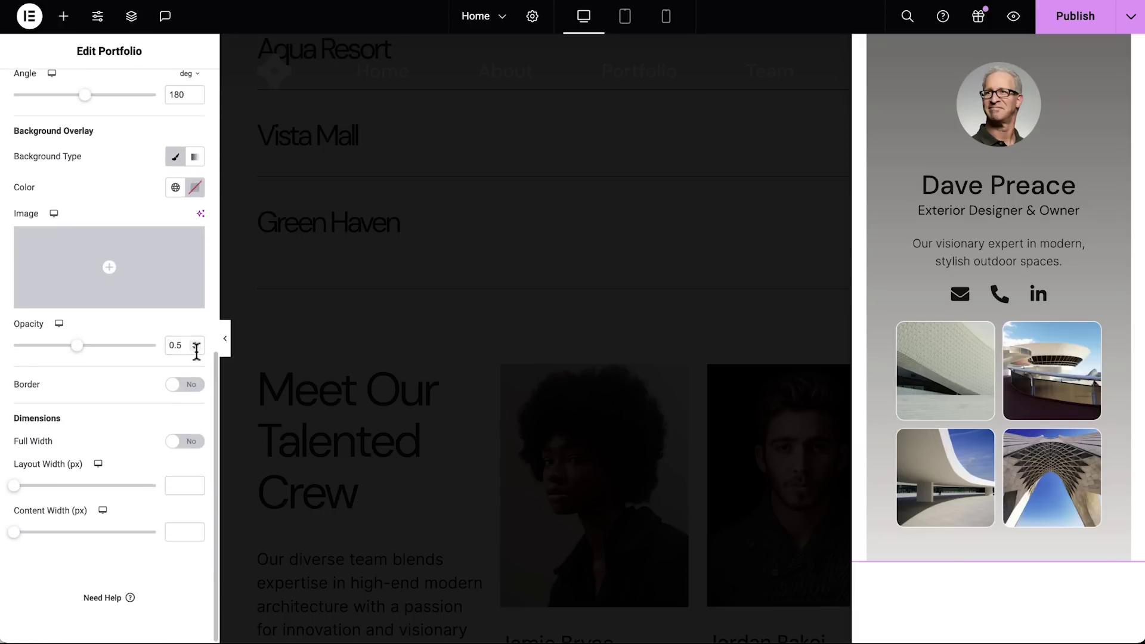
{"action": "left_click", "coordinate": [195, 444]}
{"action": "left_click", "coordinate": [191, 535]}
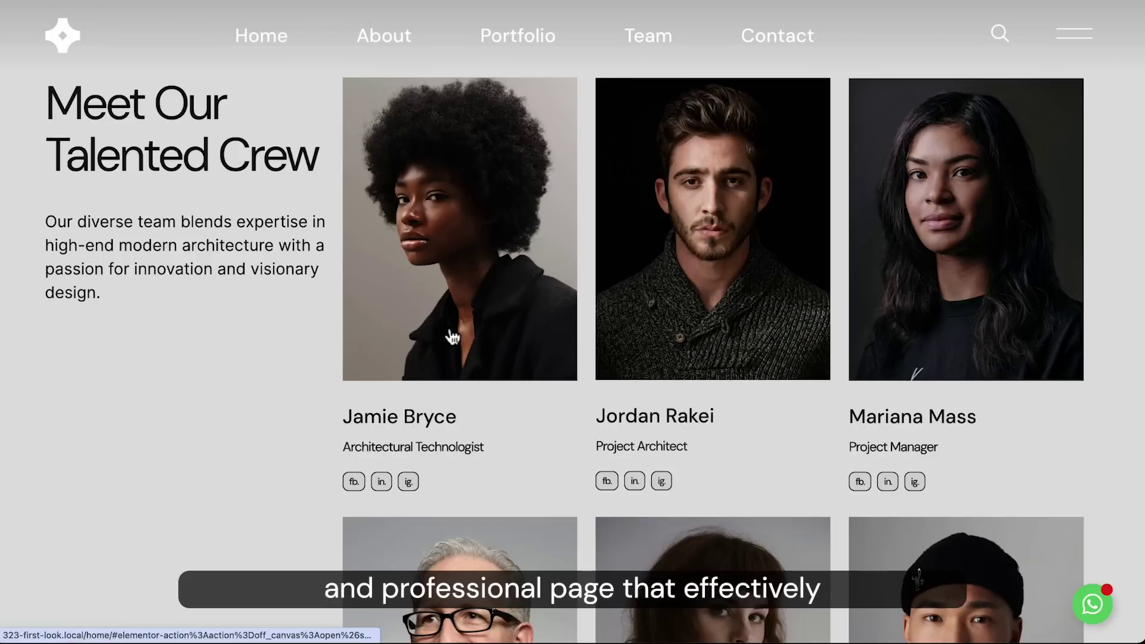
Step: On the live site, open and close team members' bio panels from the team grid
{"action": "left_click", "coordinate": [452, 337]}
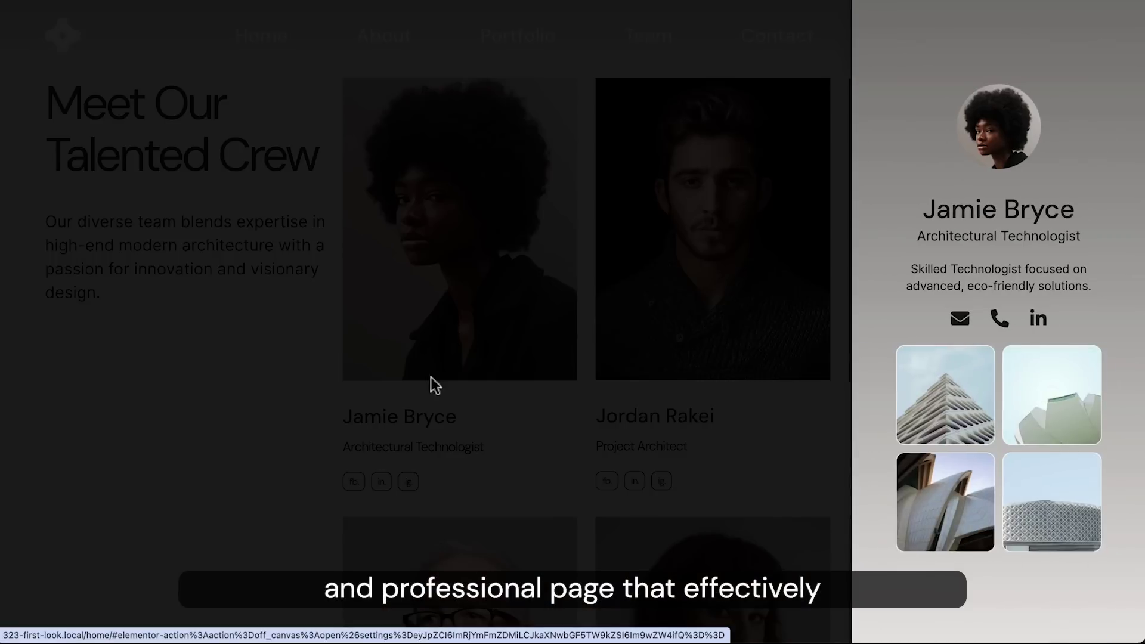
{"action": "left_click", "coordinate": [285, 472]}
{"action": "scroll", "coordinate": [284, 470], "scroll_direction": "down", "scroll_amount": 5}
{"action": "left_click", "coordinate": [662, 392]}
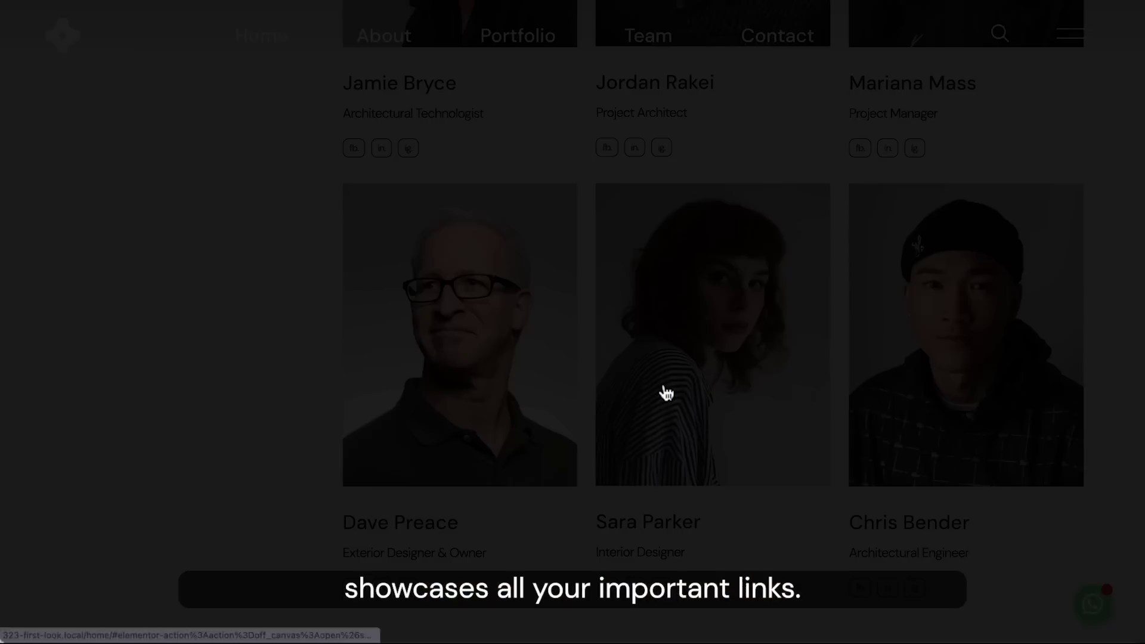